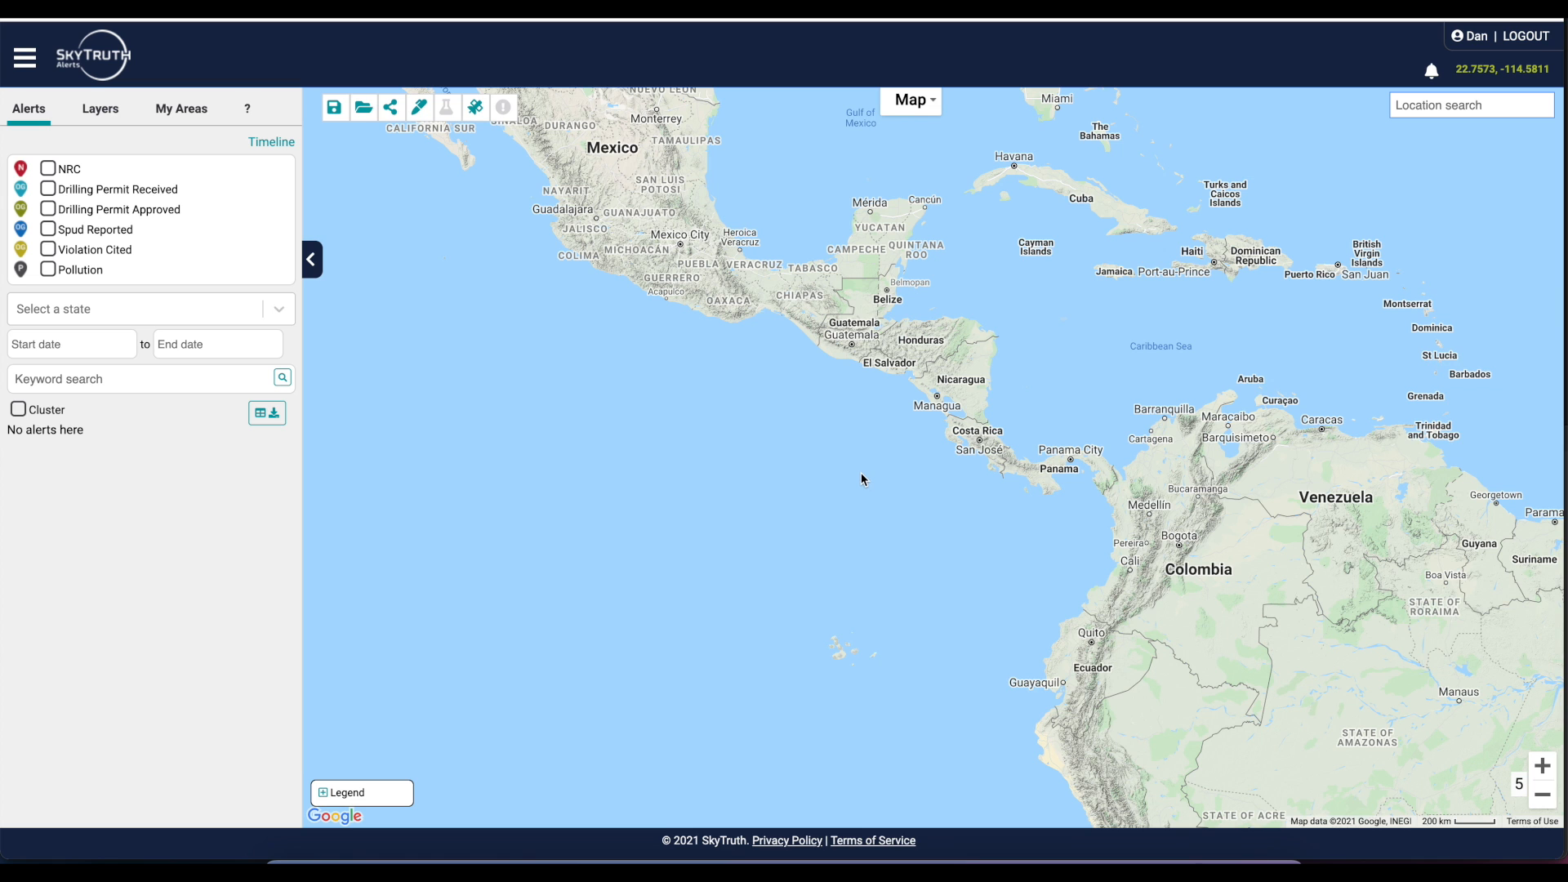
Open the public map "Protected Areas - Brazil" and dismiss its description
left_click(27, 59)
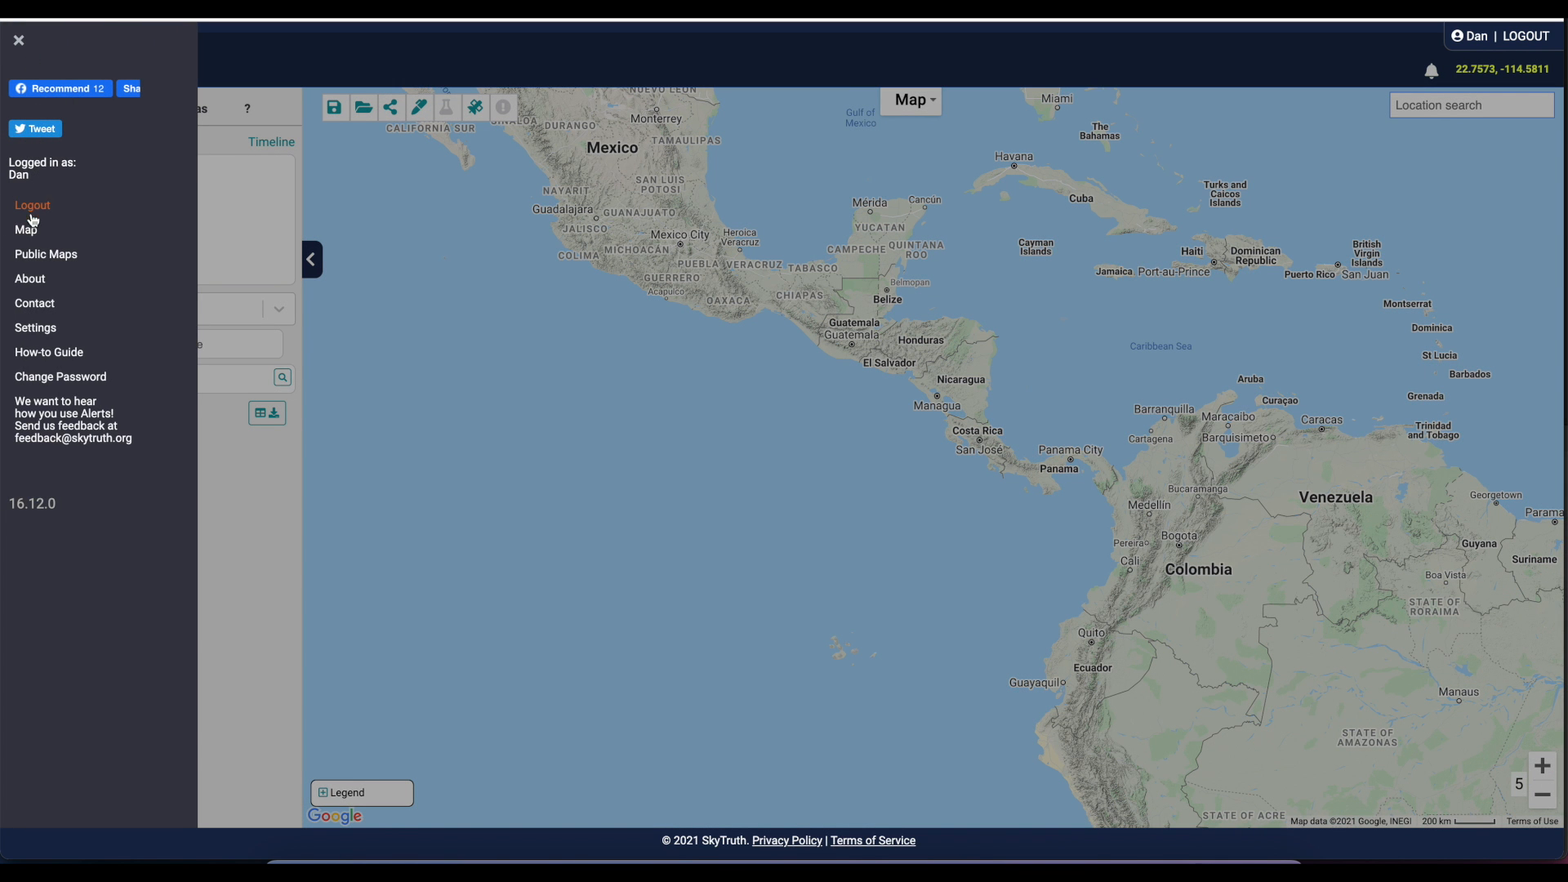
left_click(31, 254)
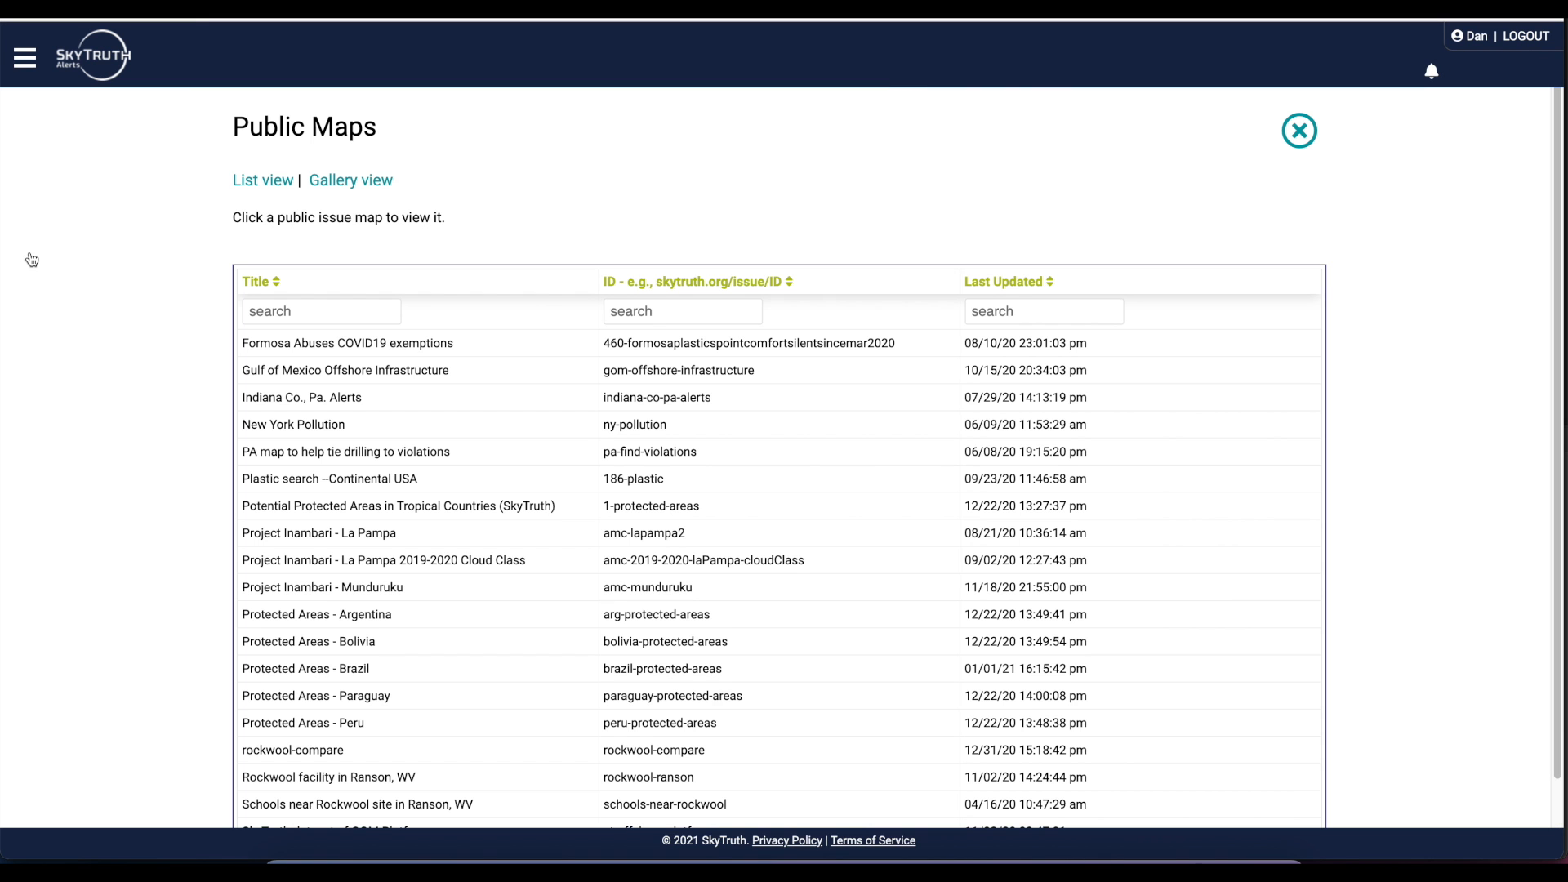
left_click(336, 676)
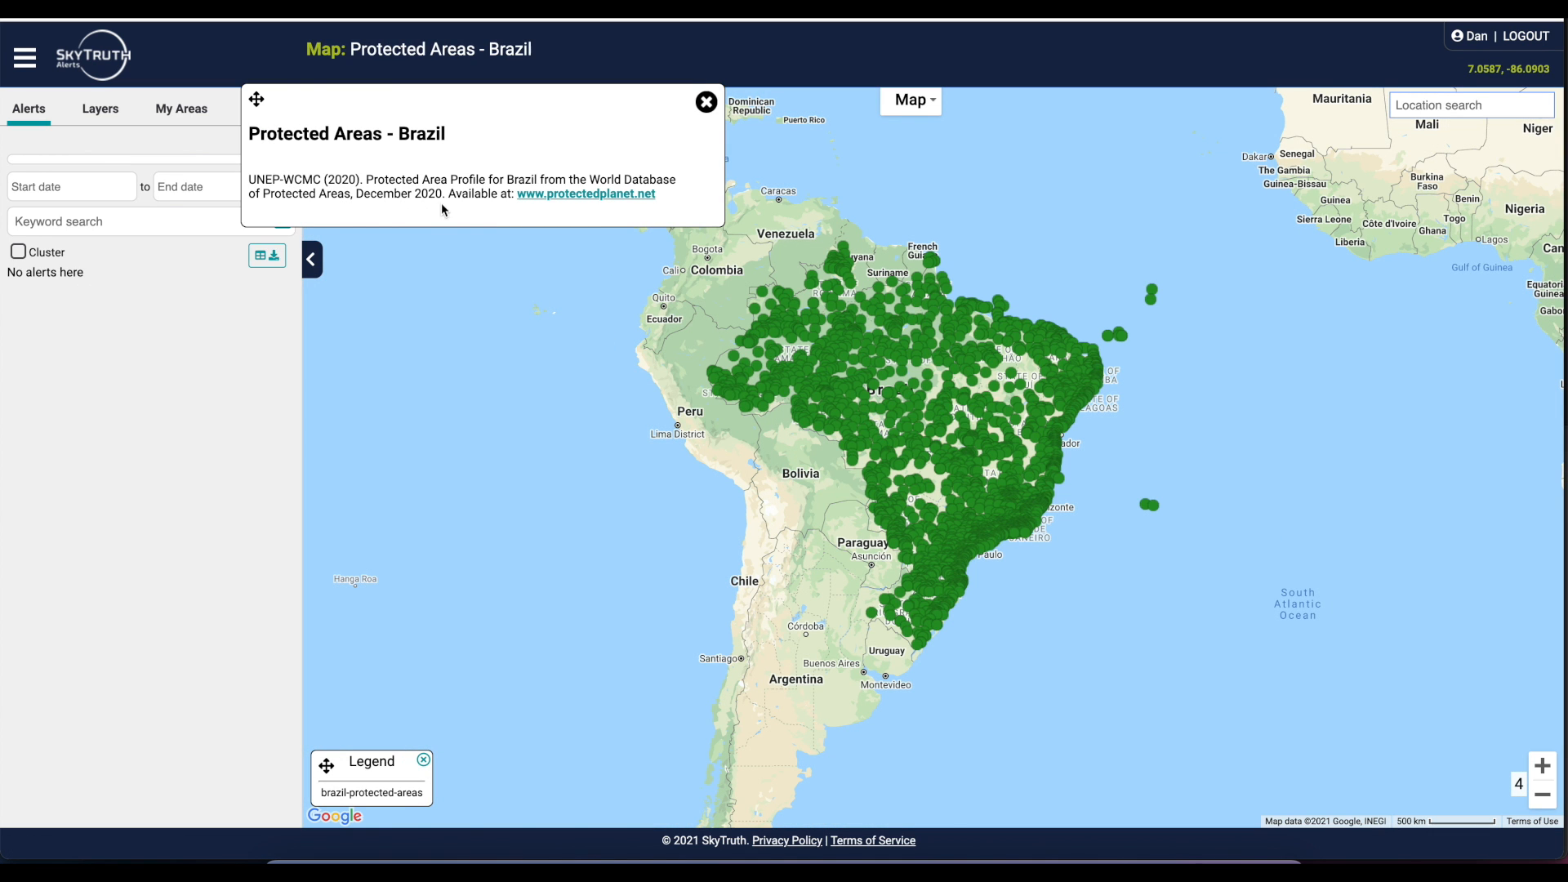
left_click(706, 103)
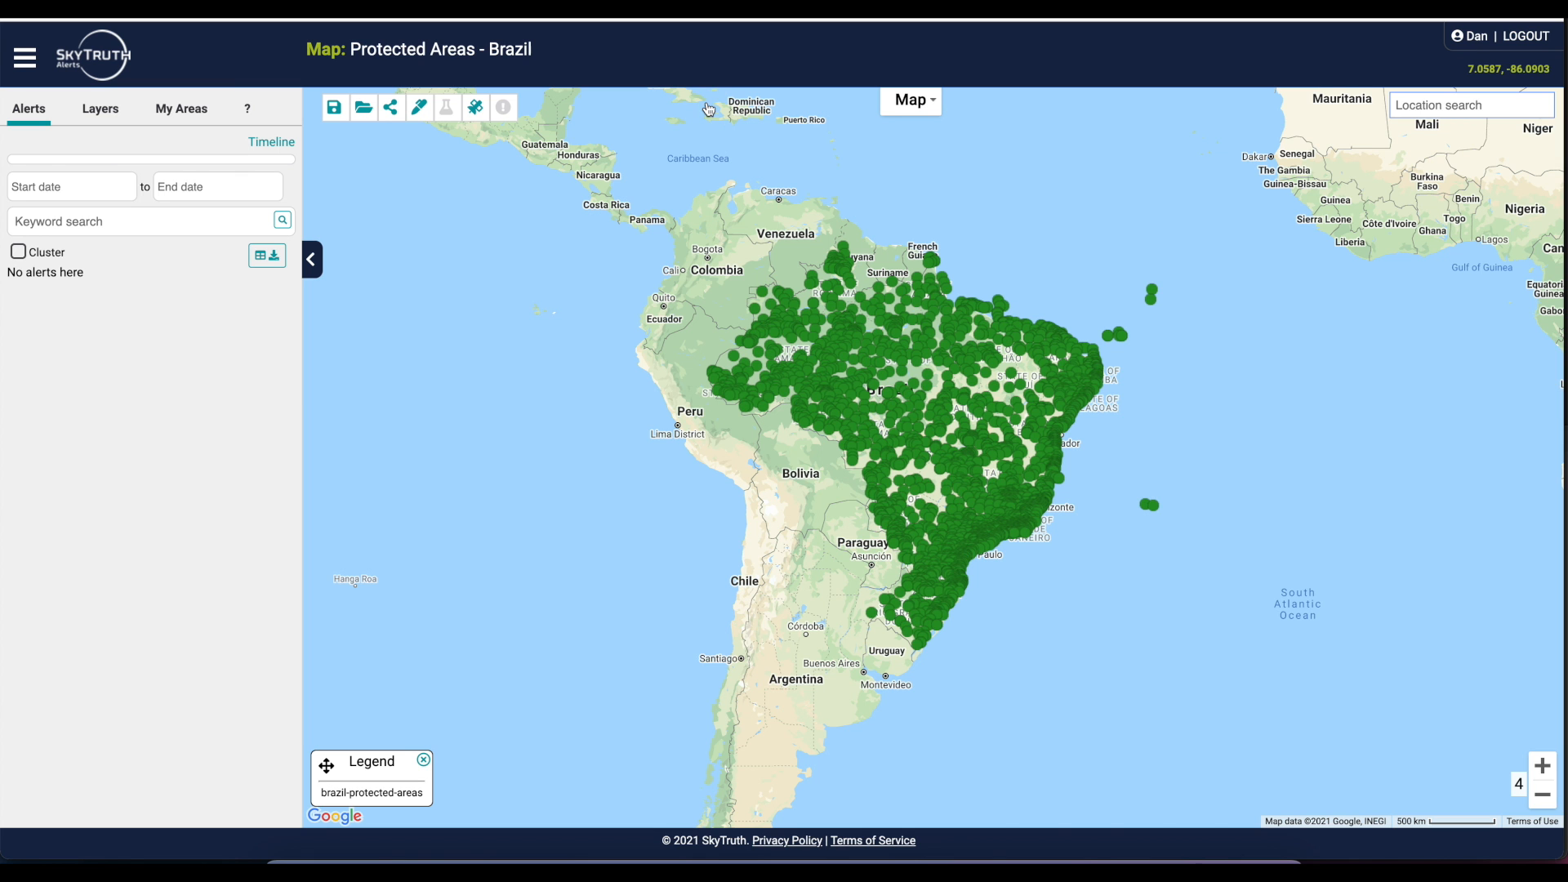
View the boundaries of the Kayapó and Menkragnotí protected areas one after the other, returning to the Brazil map after each
scroll(1174, 446, "up", 2)
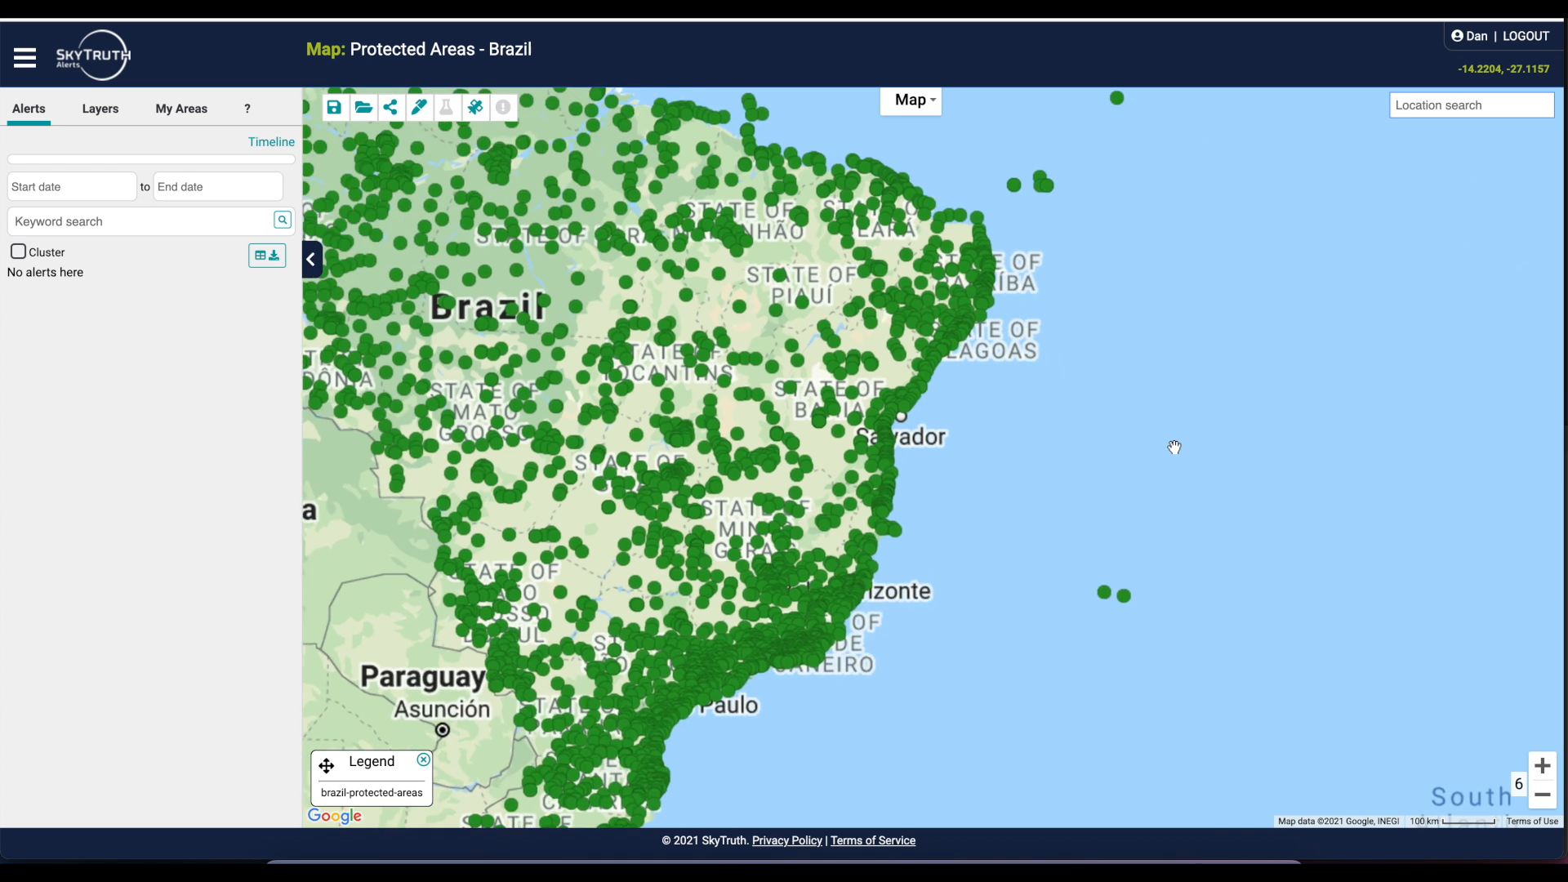
left_click_drag(598, 320, 997, 423)
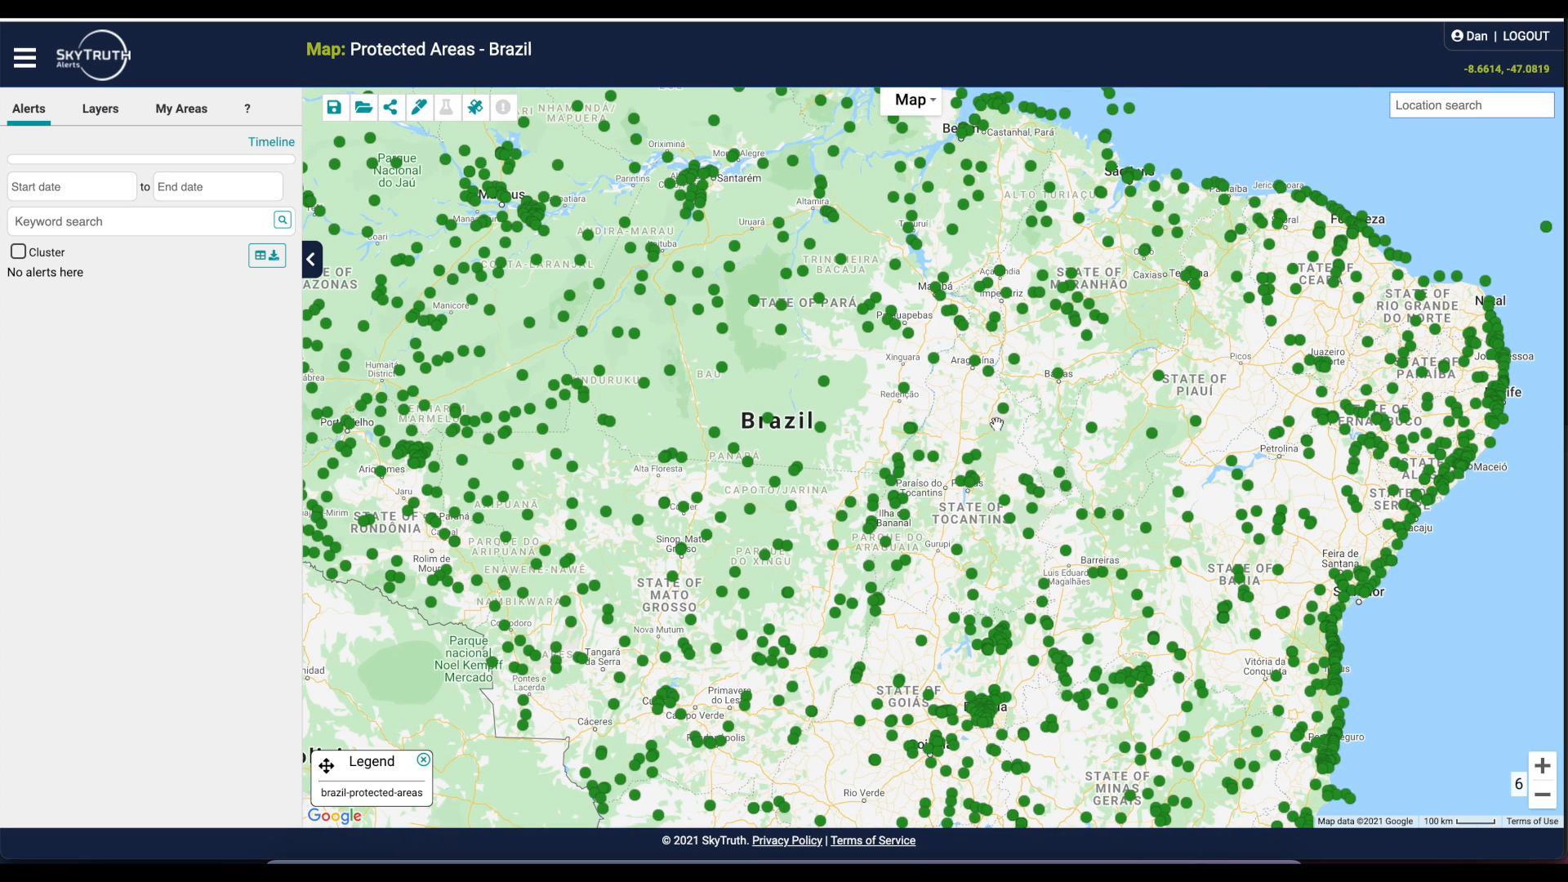
left_click(906, 394)
left_click(827, 387)
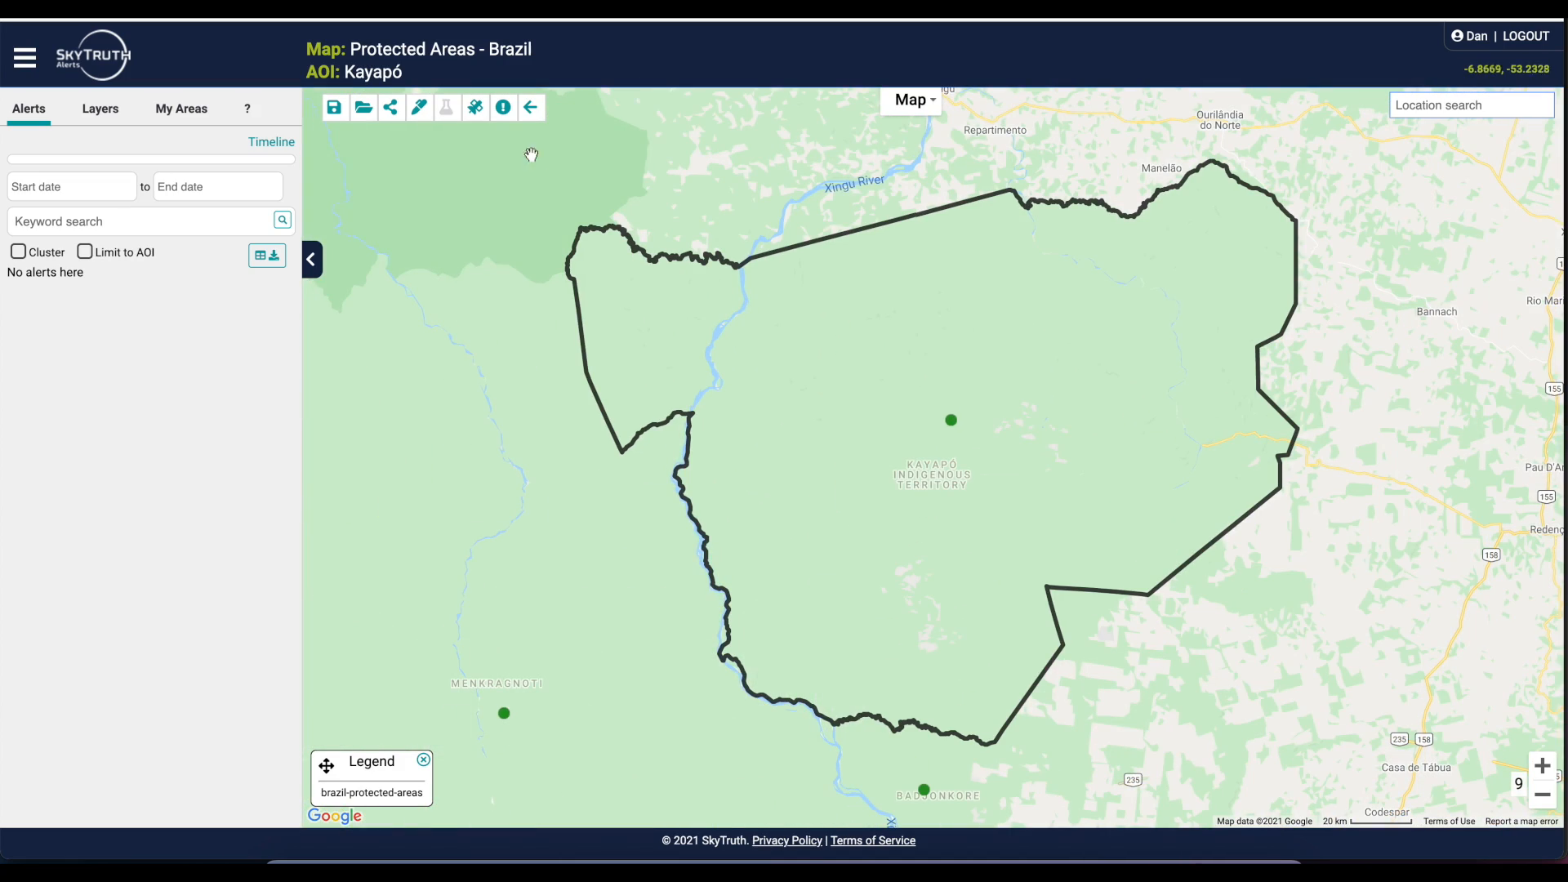
left_click(534, 116)
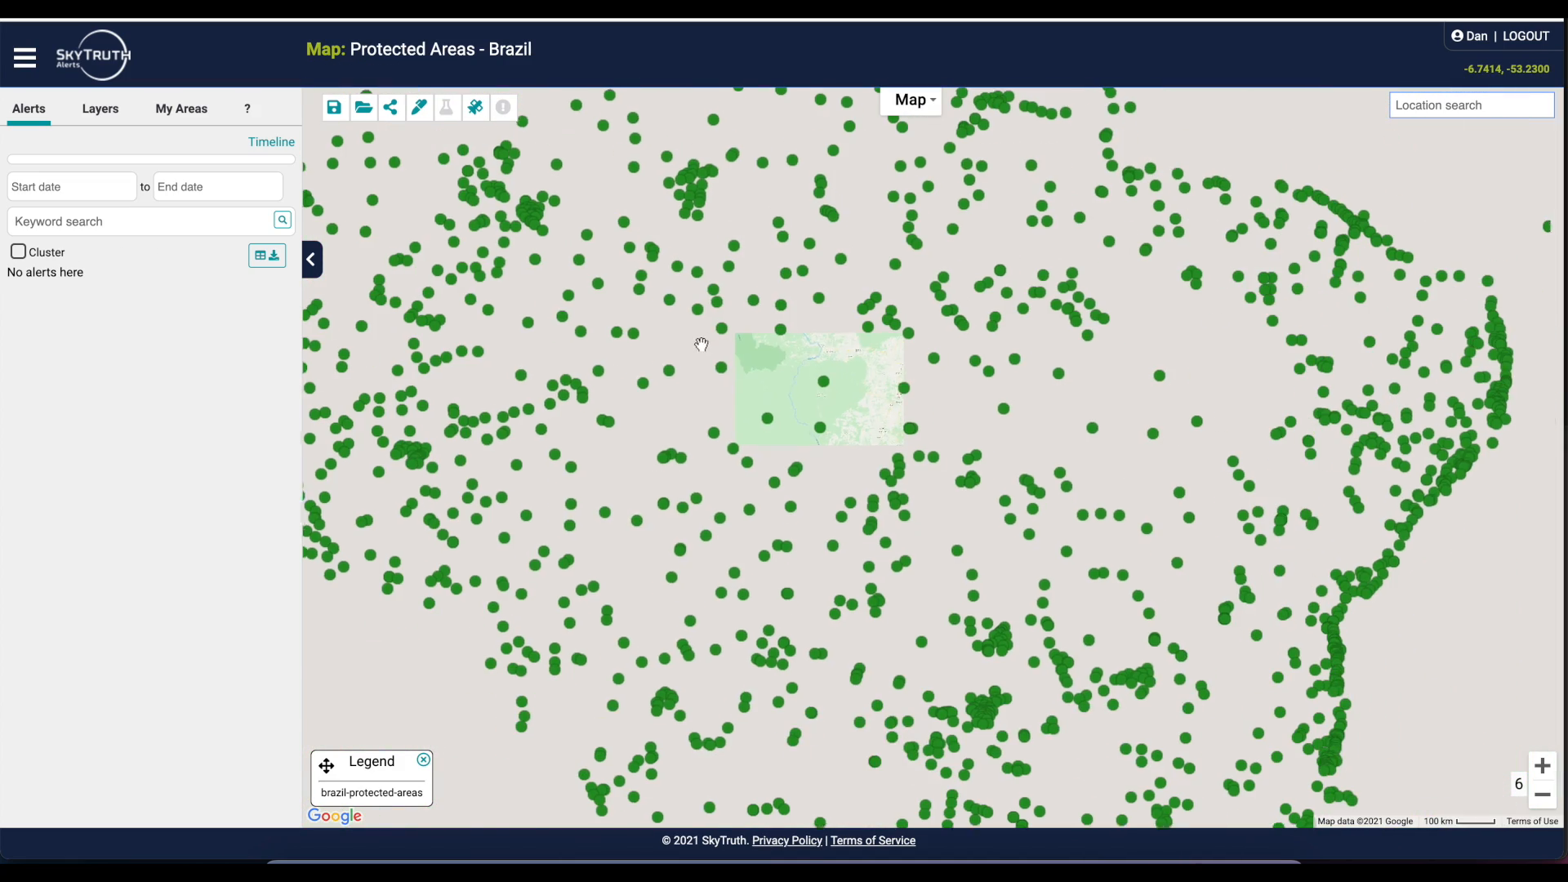
left_click(766, 423)
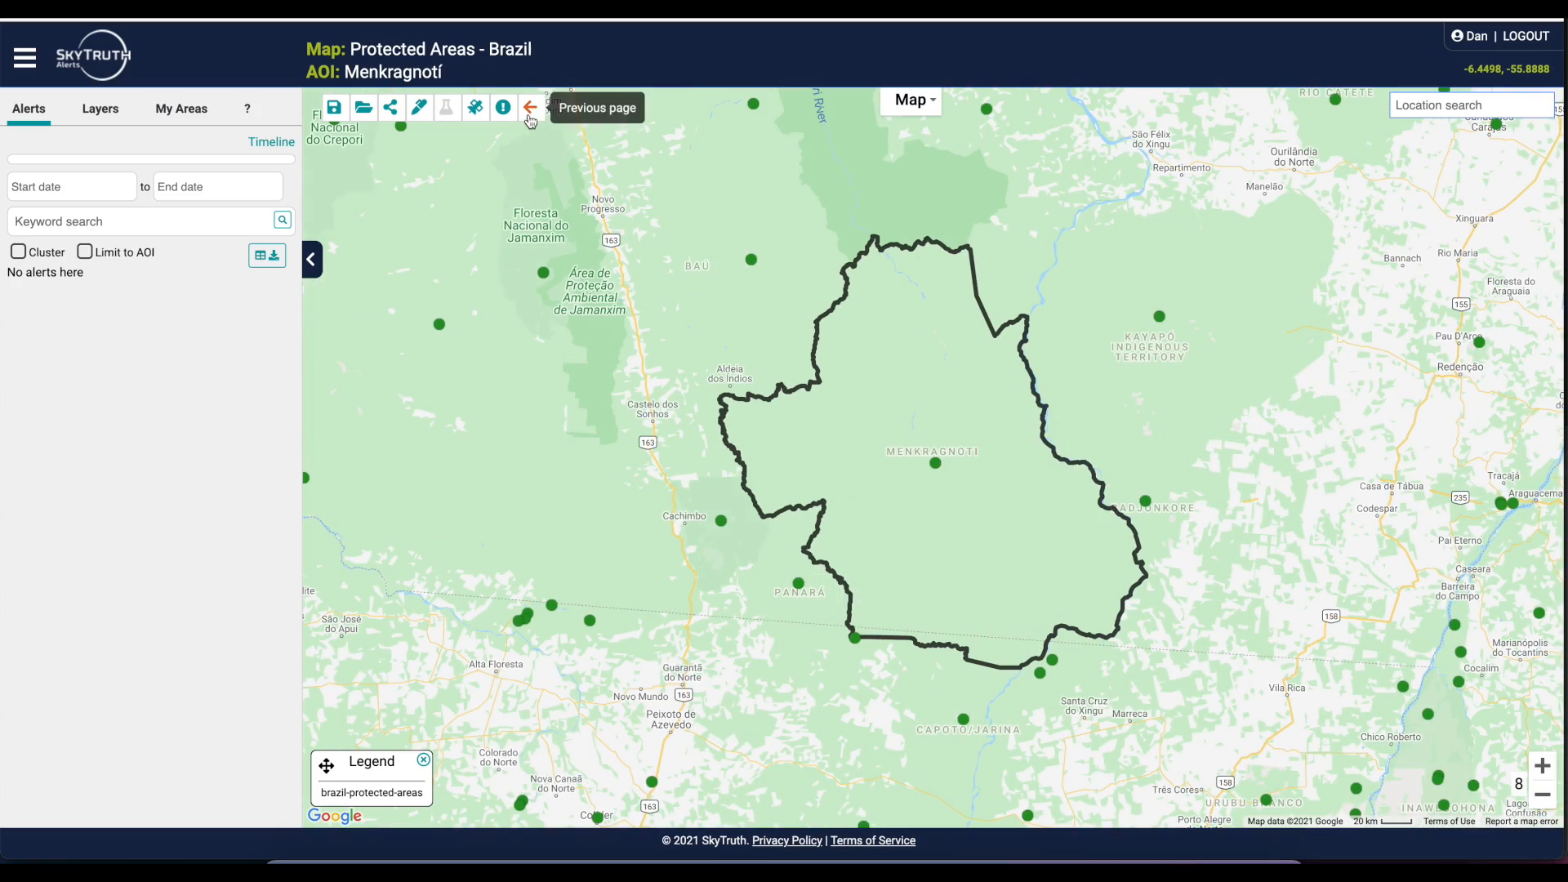
left_click(530, 109)
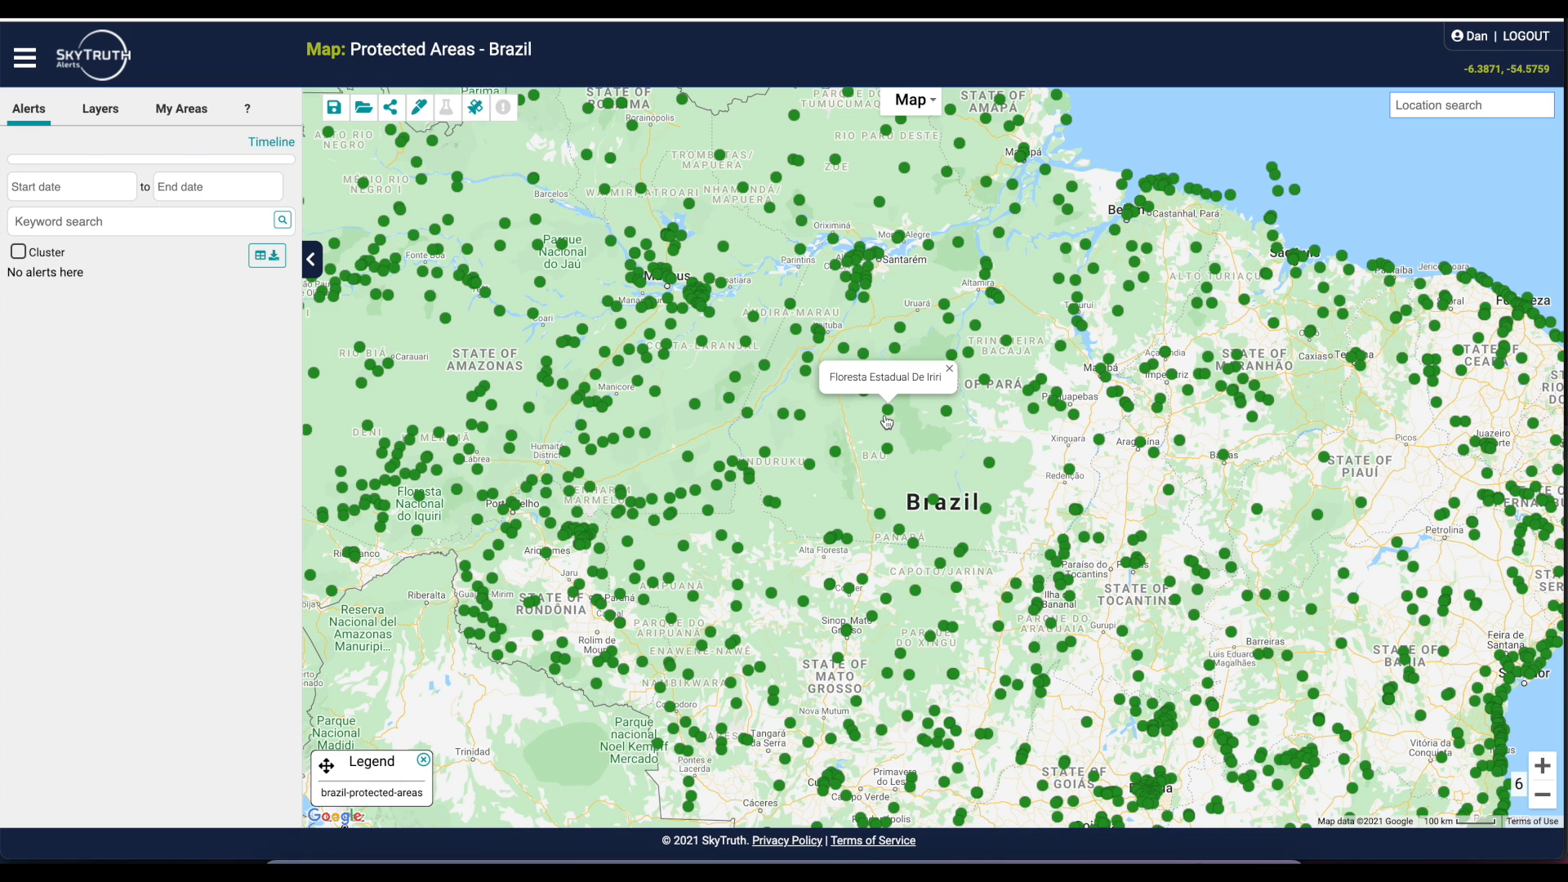
Open the Floresta Nacional Altamira area and overlay the Nov 2020 (NICFI) mosaic from Planet Basemaps as satellite imagery
left_click(867, 400)
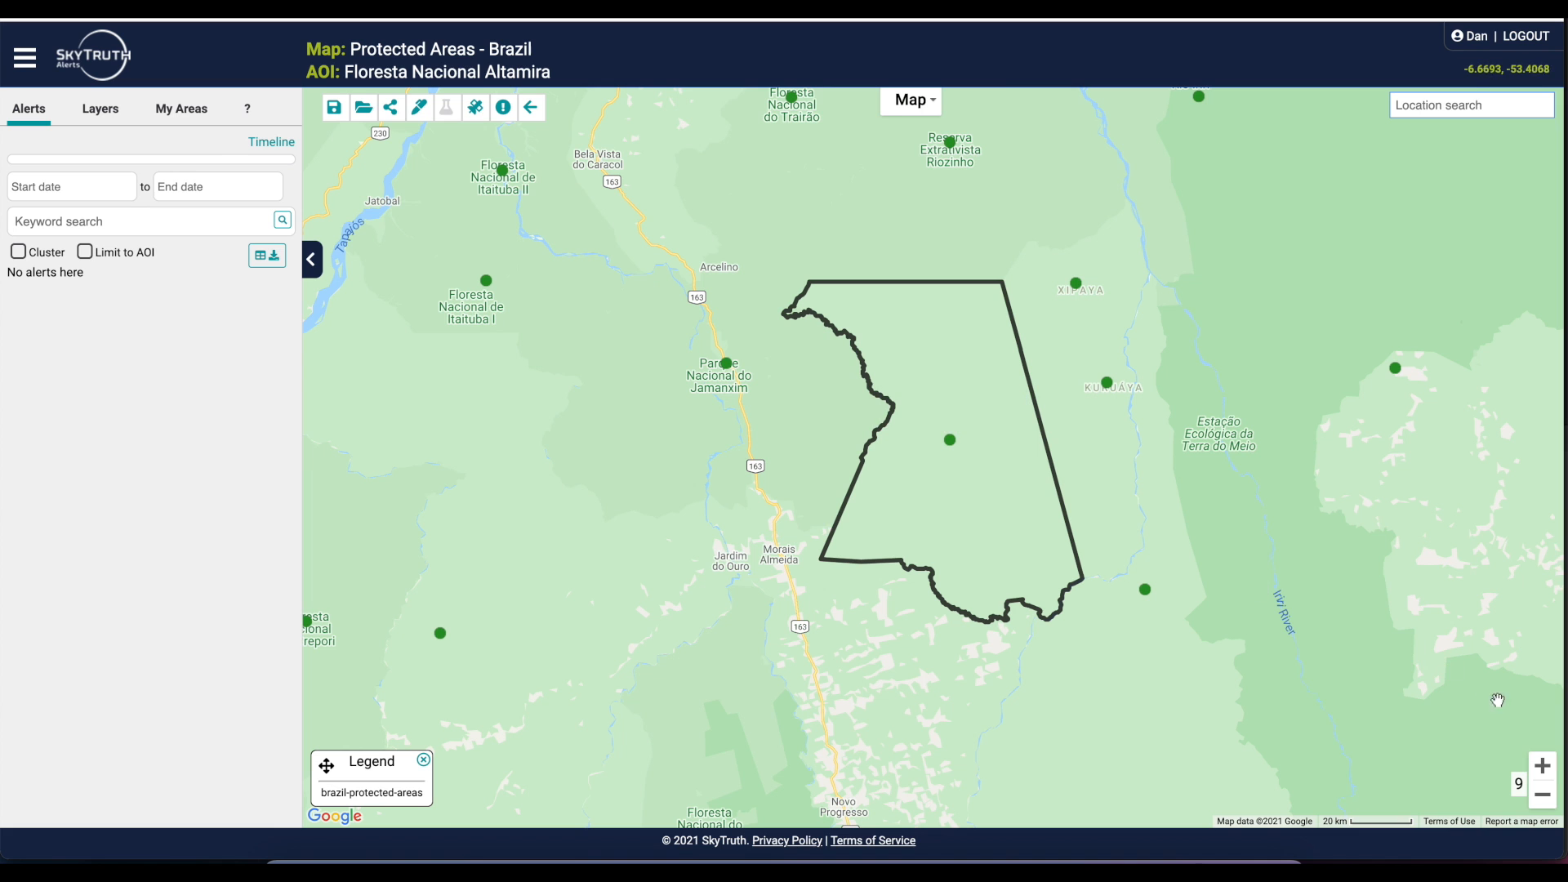
left_click(1543, 765)
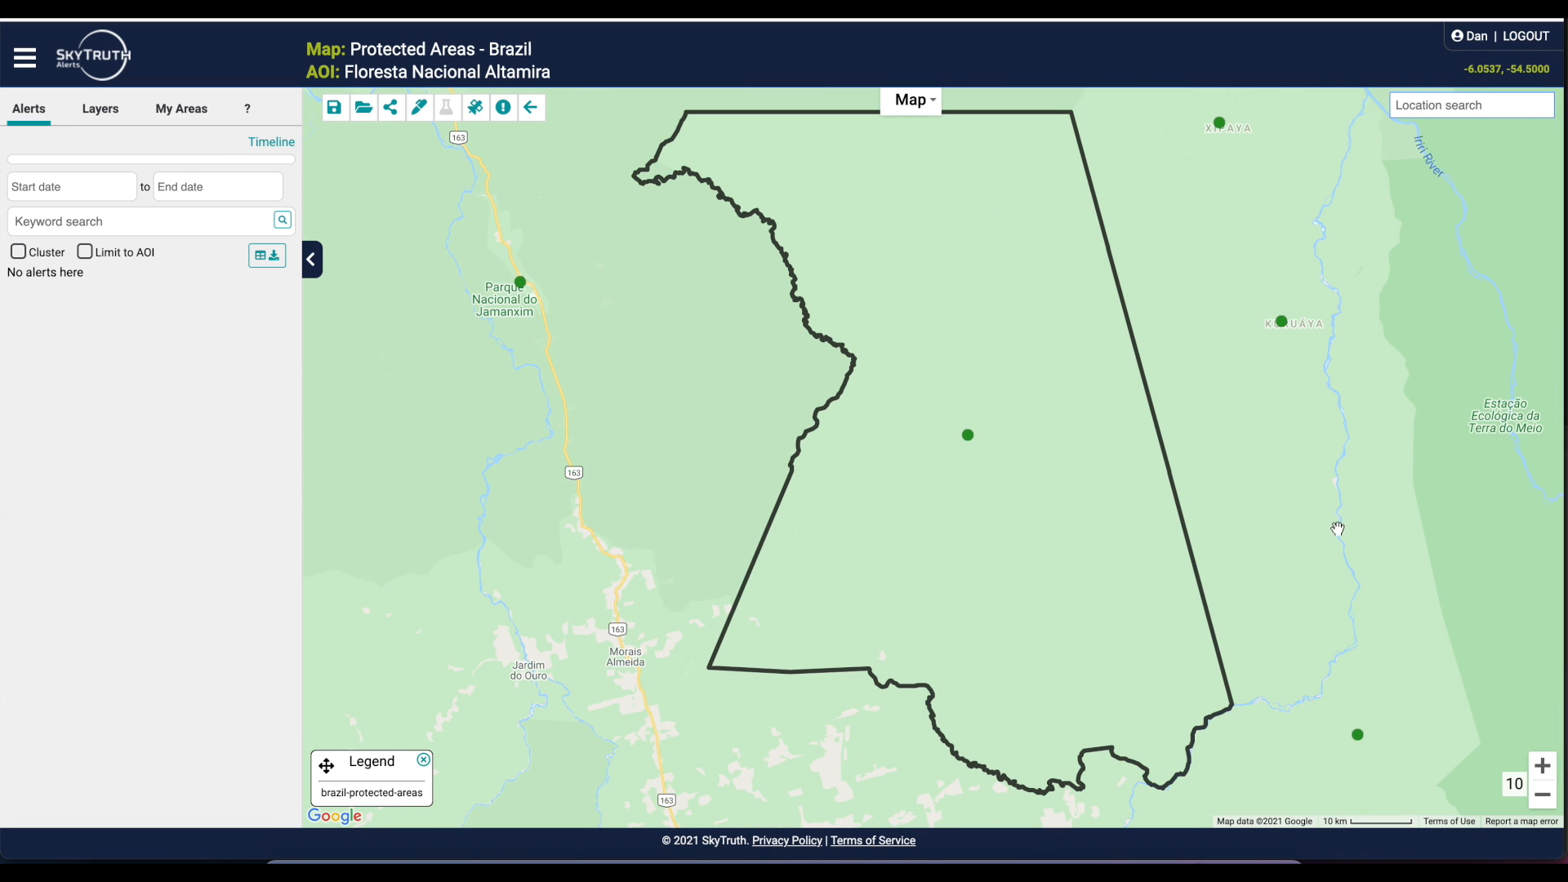
left_click(475, 107)
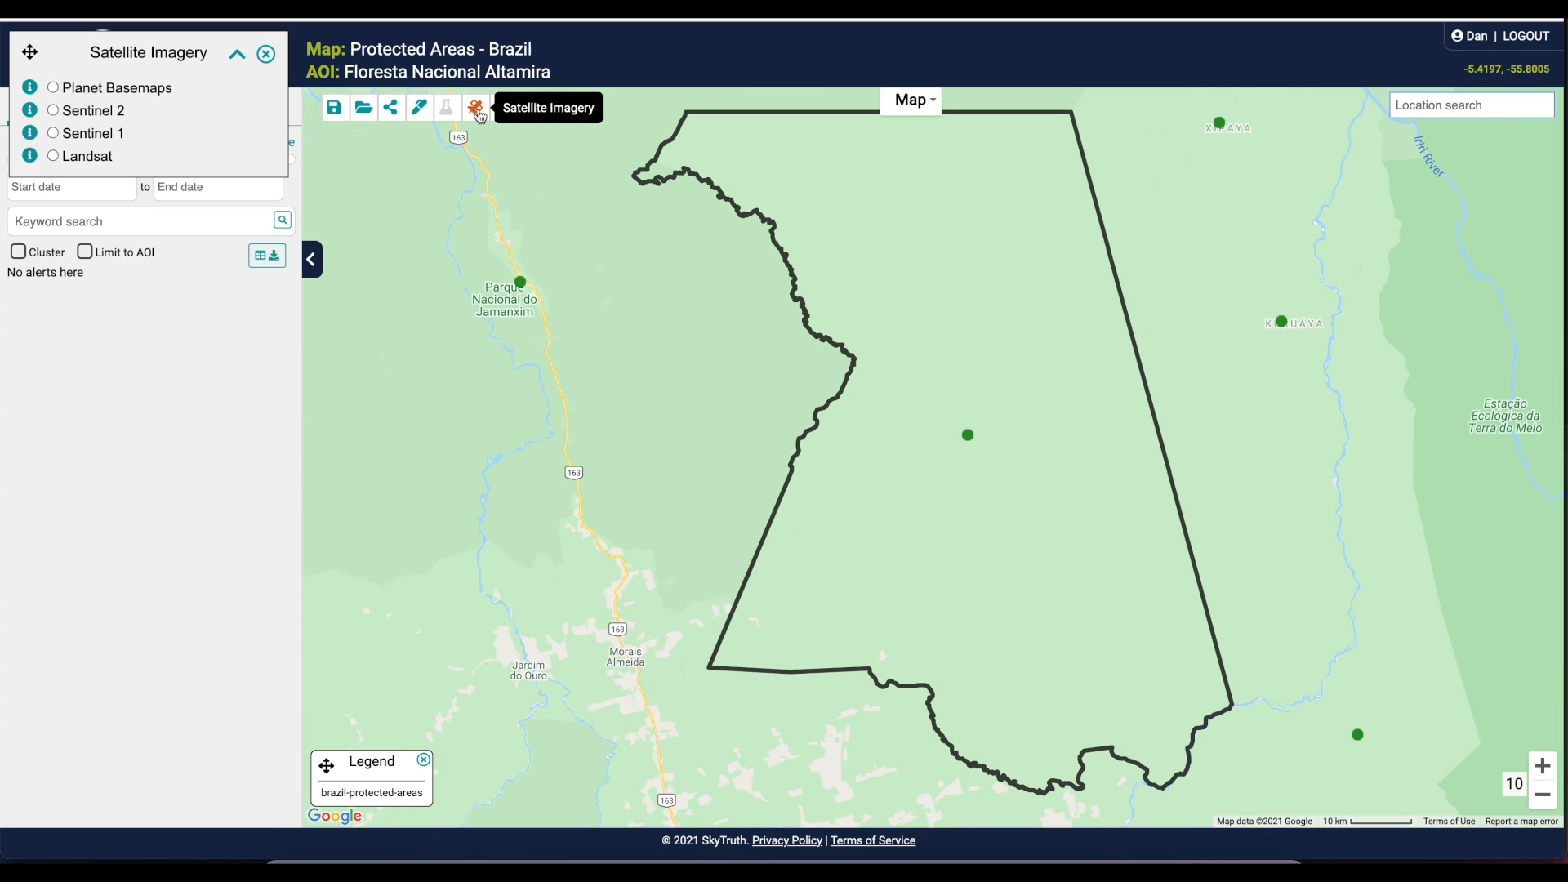
left_click(88, 95)
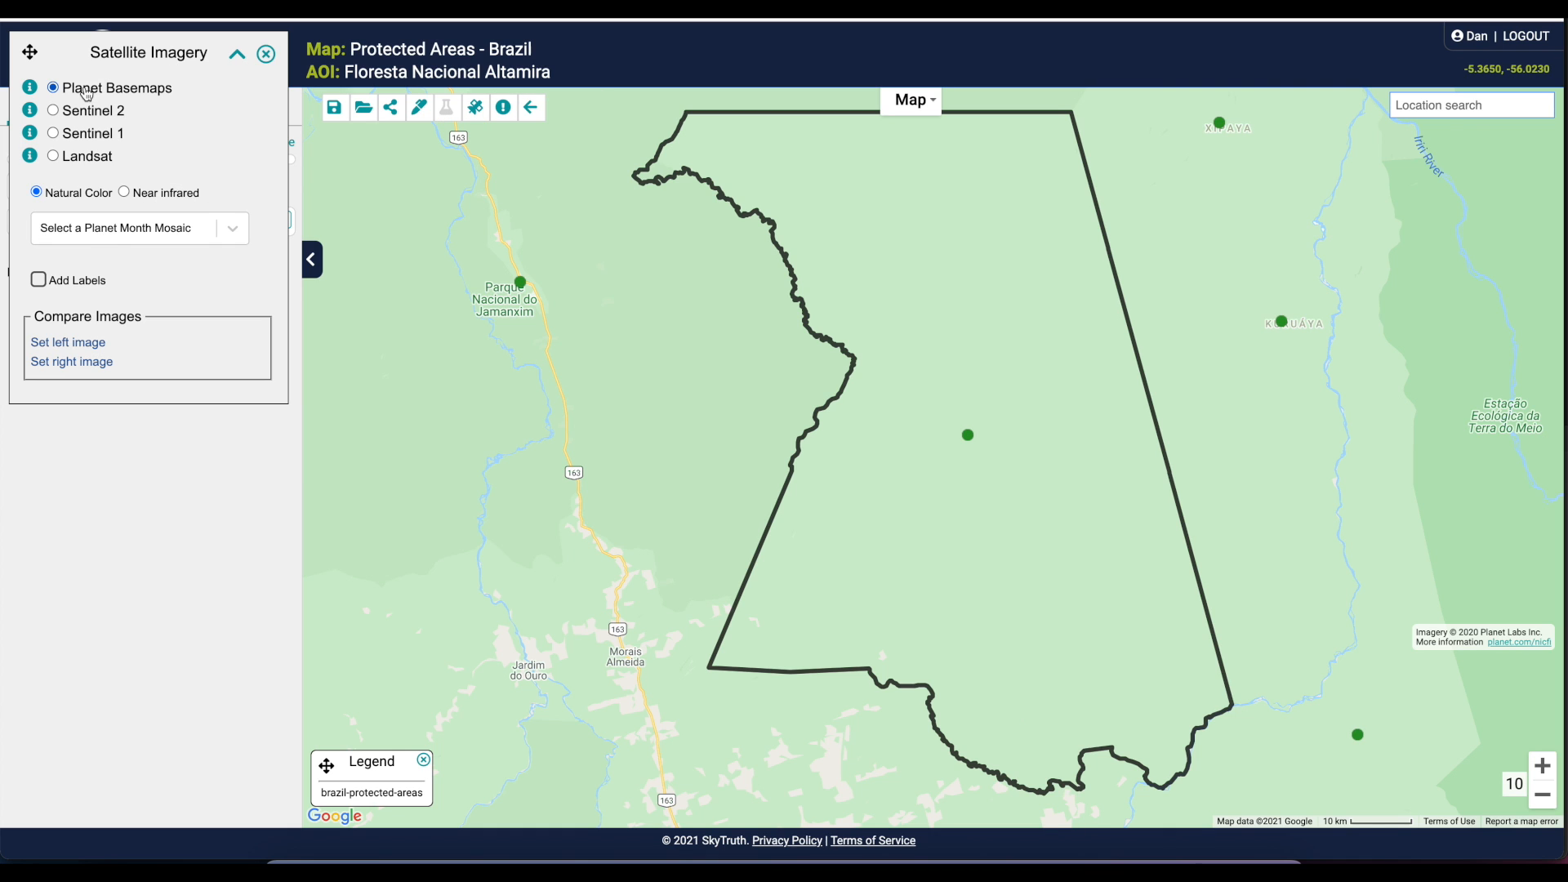
left_click(67, 236)
left_click(70, 278)
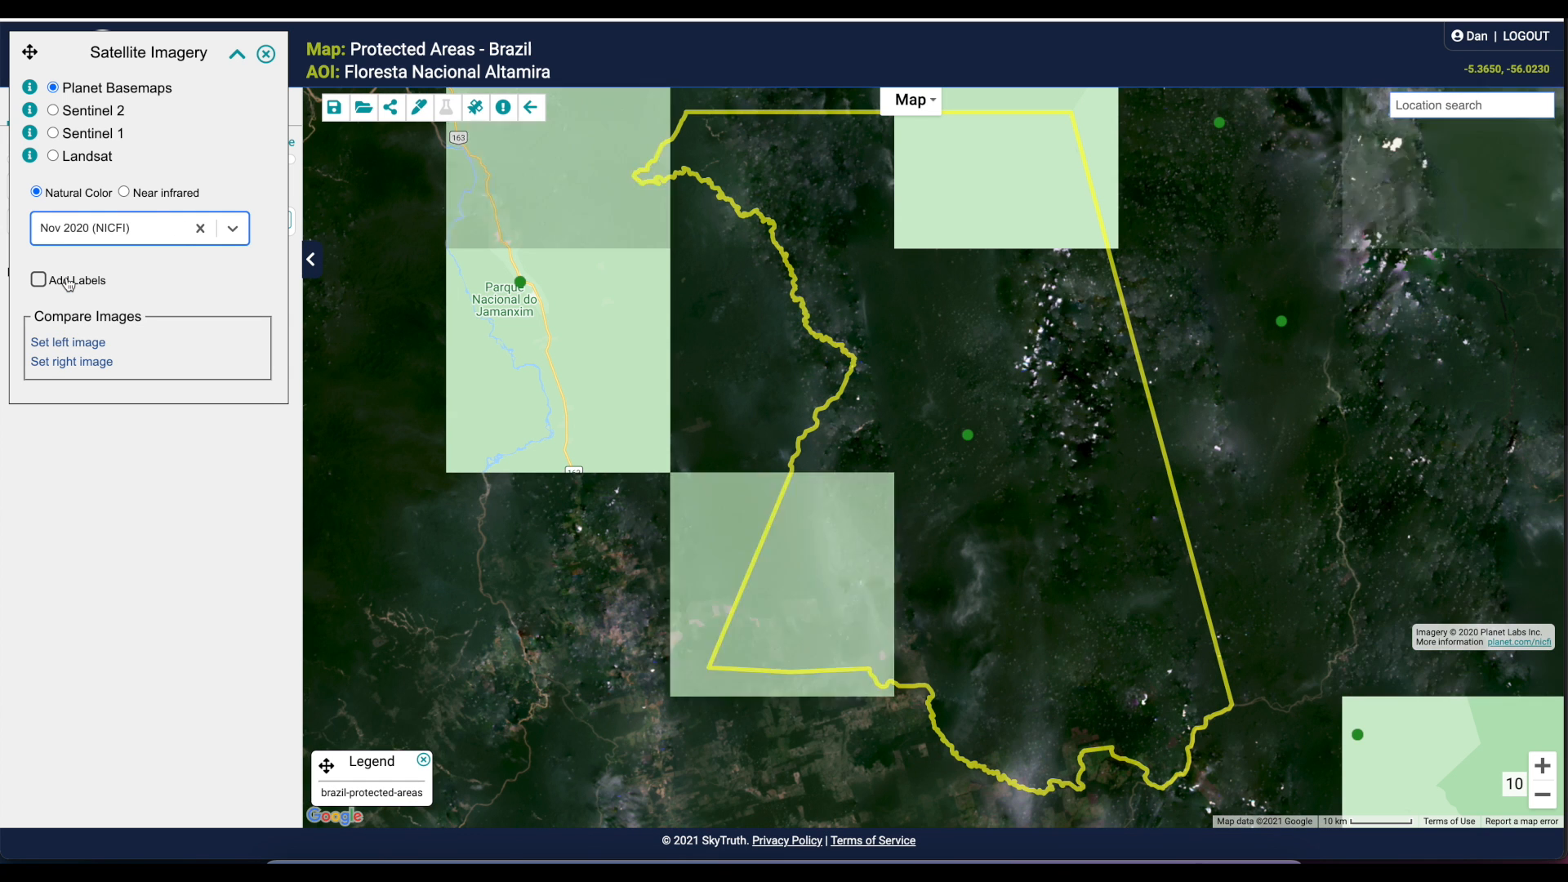
Display the Jun 2019 to Nov 2019 (NICFI) mosaic and examine the southwestern corner of the protected area up close
left_click(79, 234)
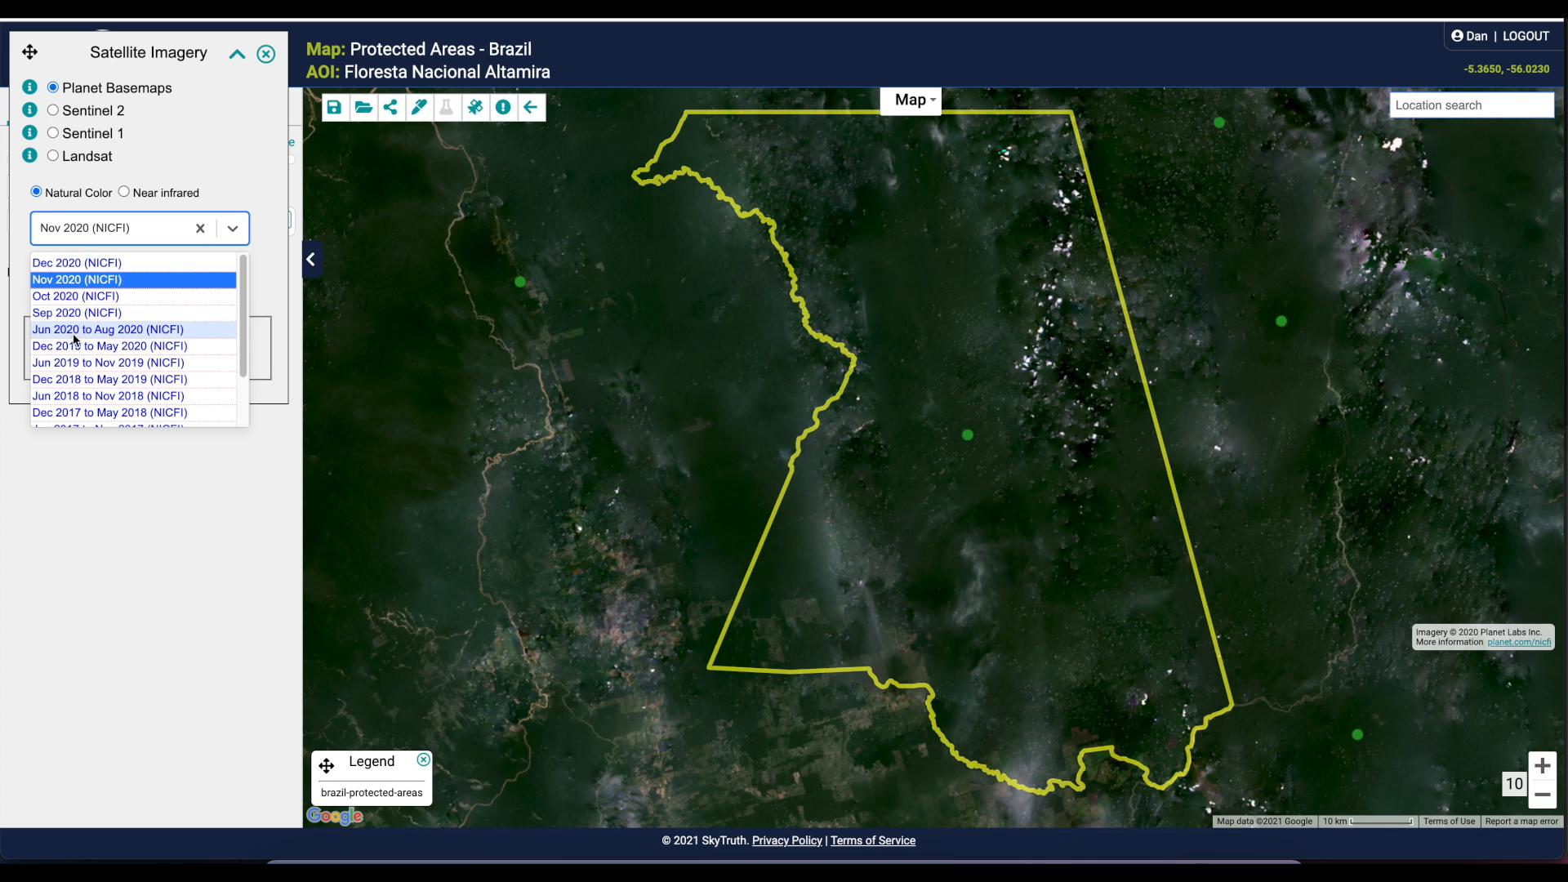
left_click(76, 364)
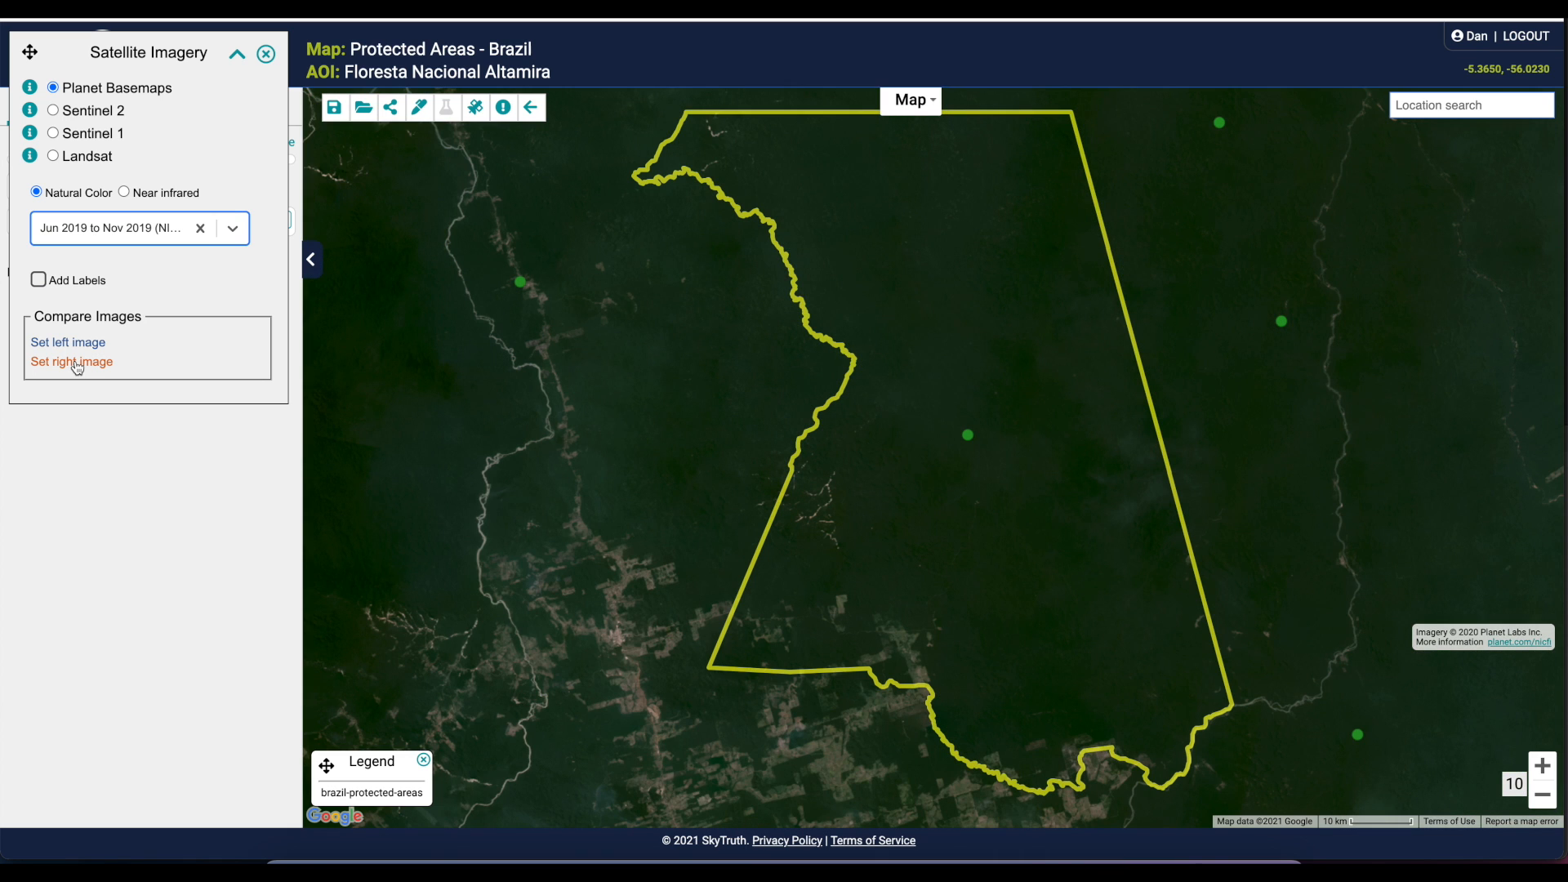
left_click(123, 230)
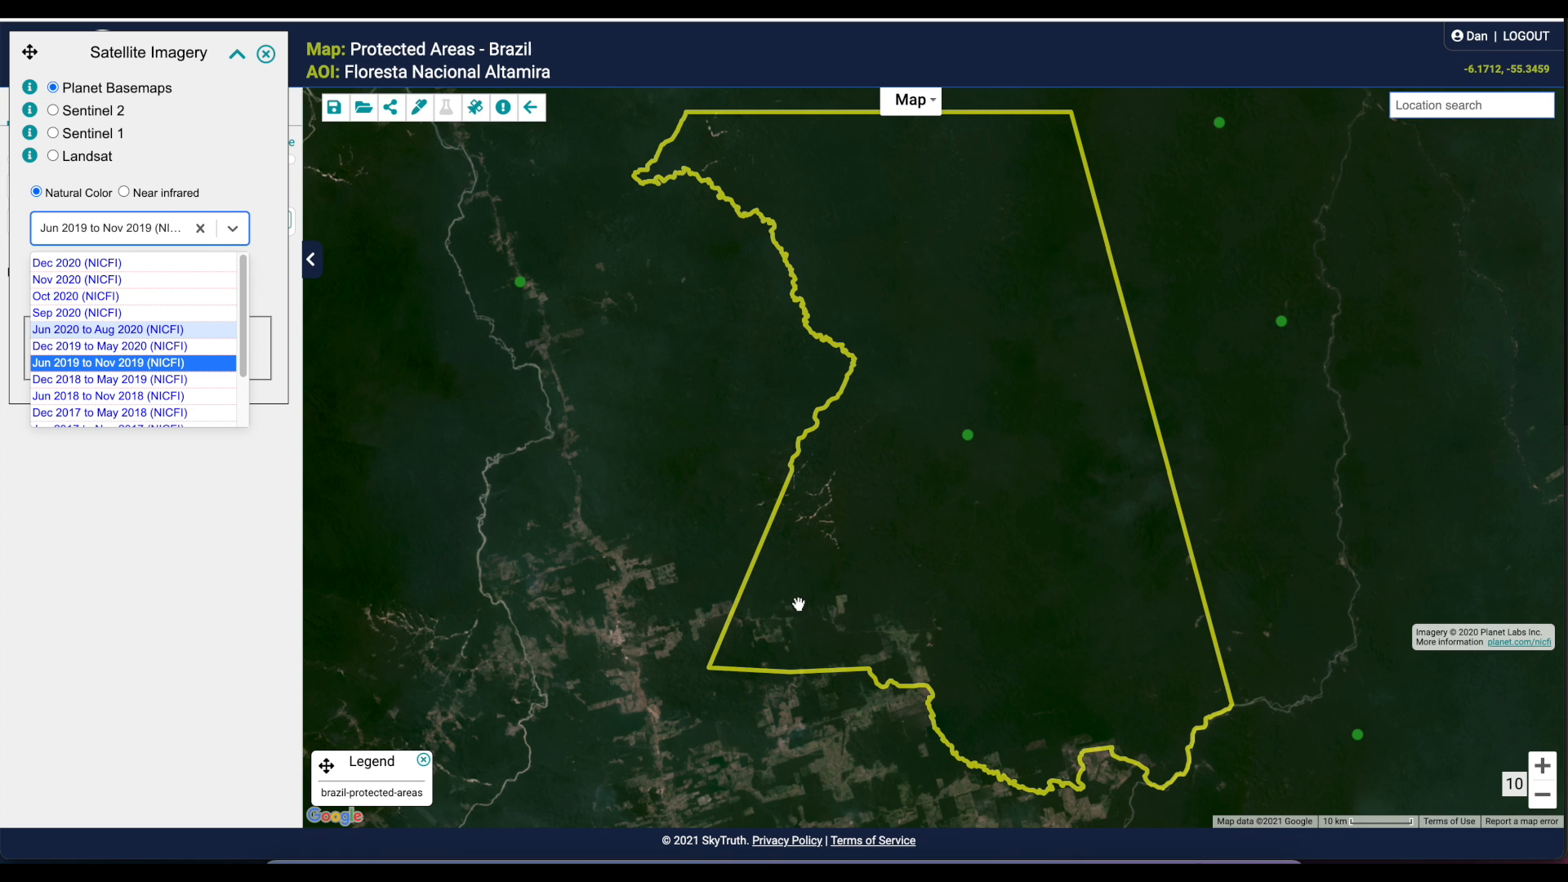
left_click(1540, 769)
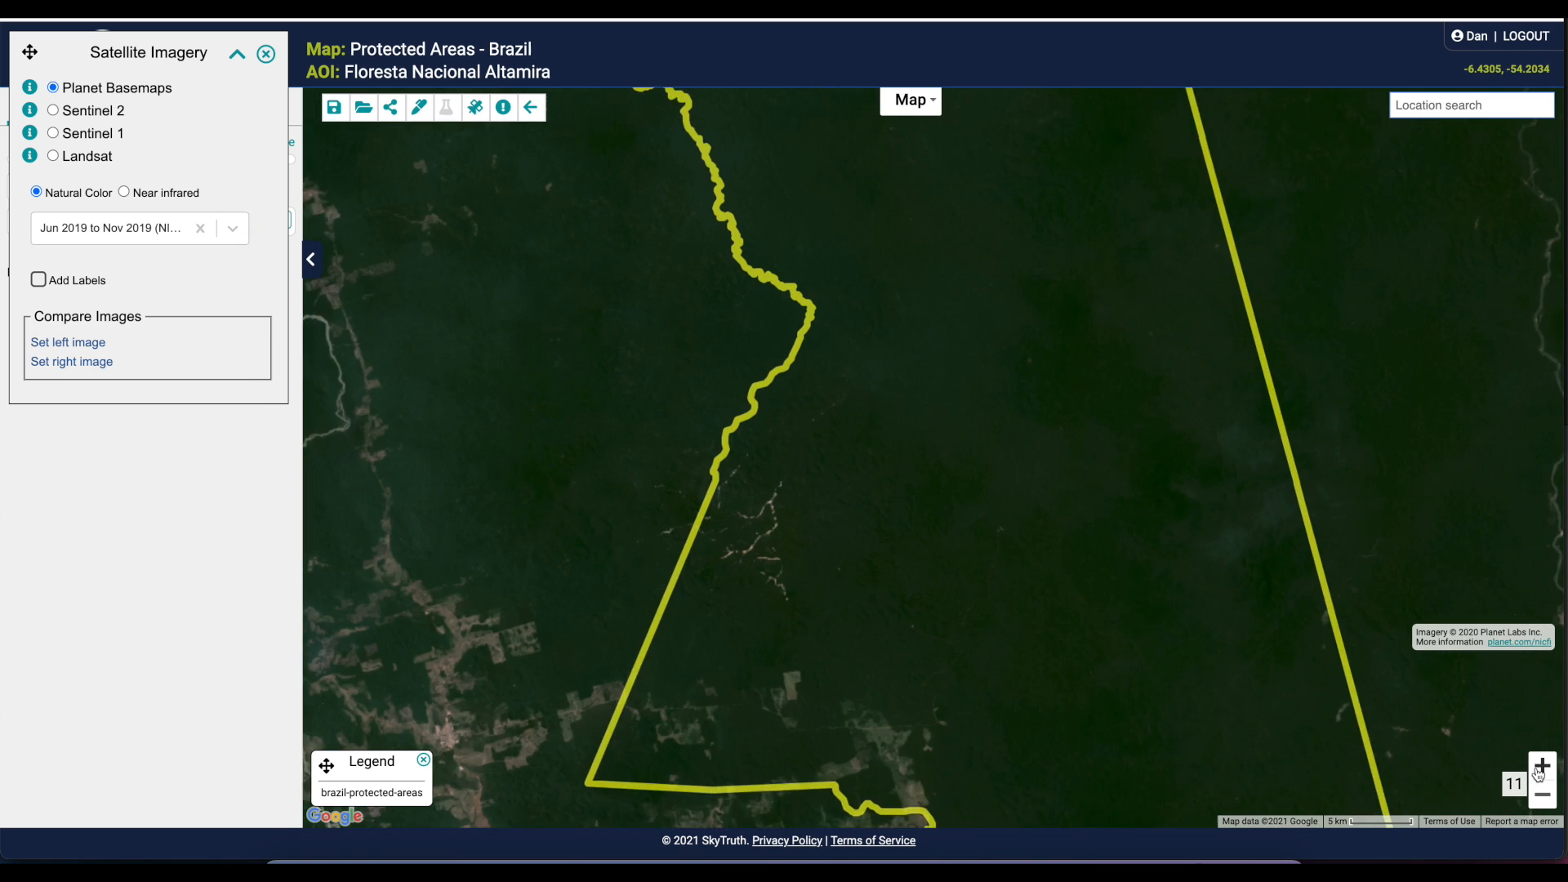
left_click_drag(1036, 693, 1232, 441)
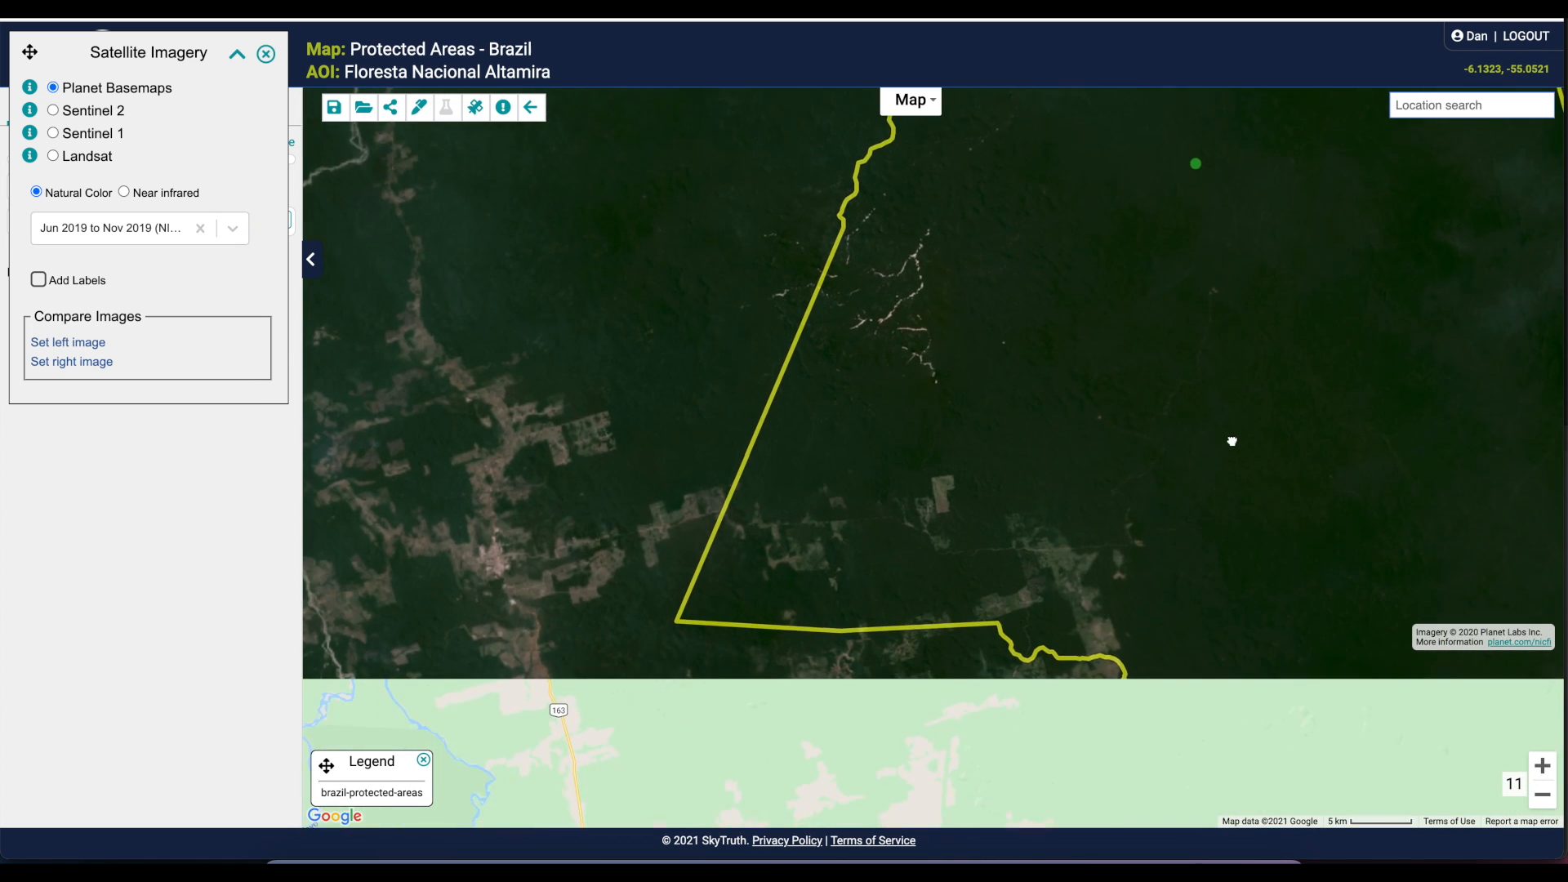
Switch to the Nov 2020 (NICFI) mosaic and set it as the left comparison image
left_click(116, 230)
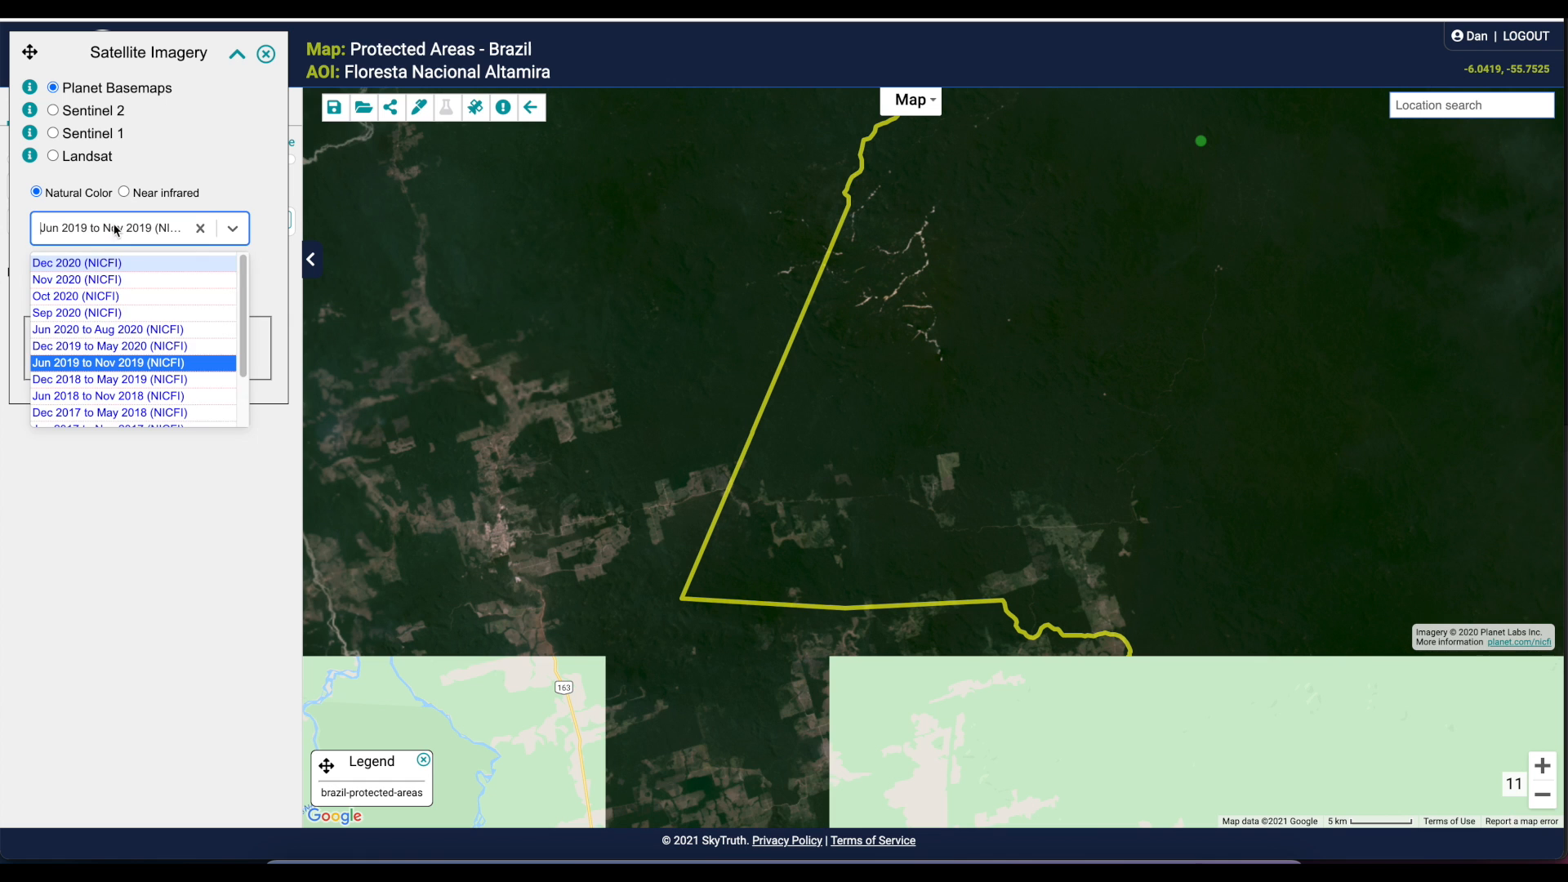
left_click(84, 279)
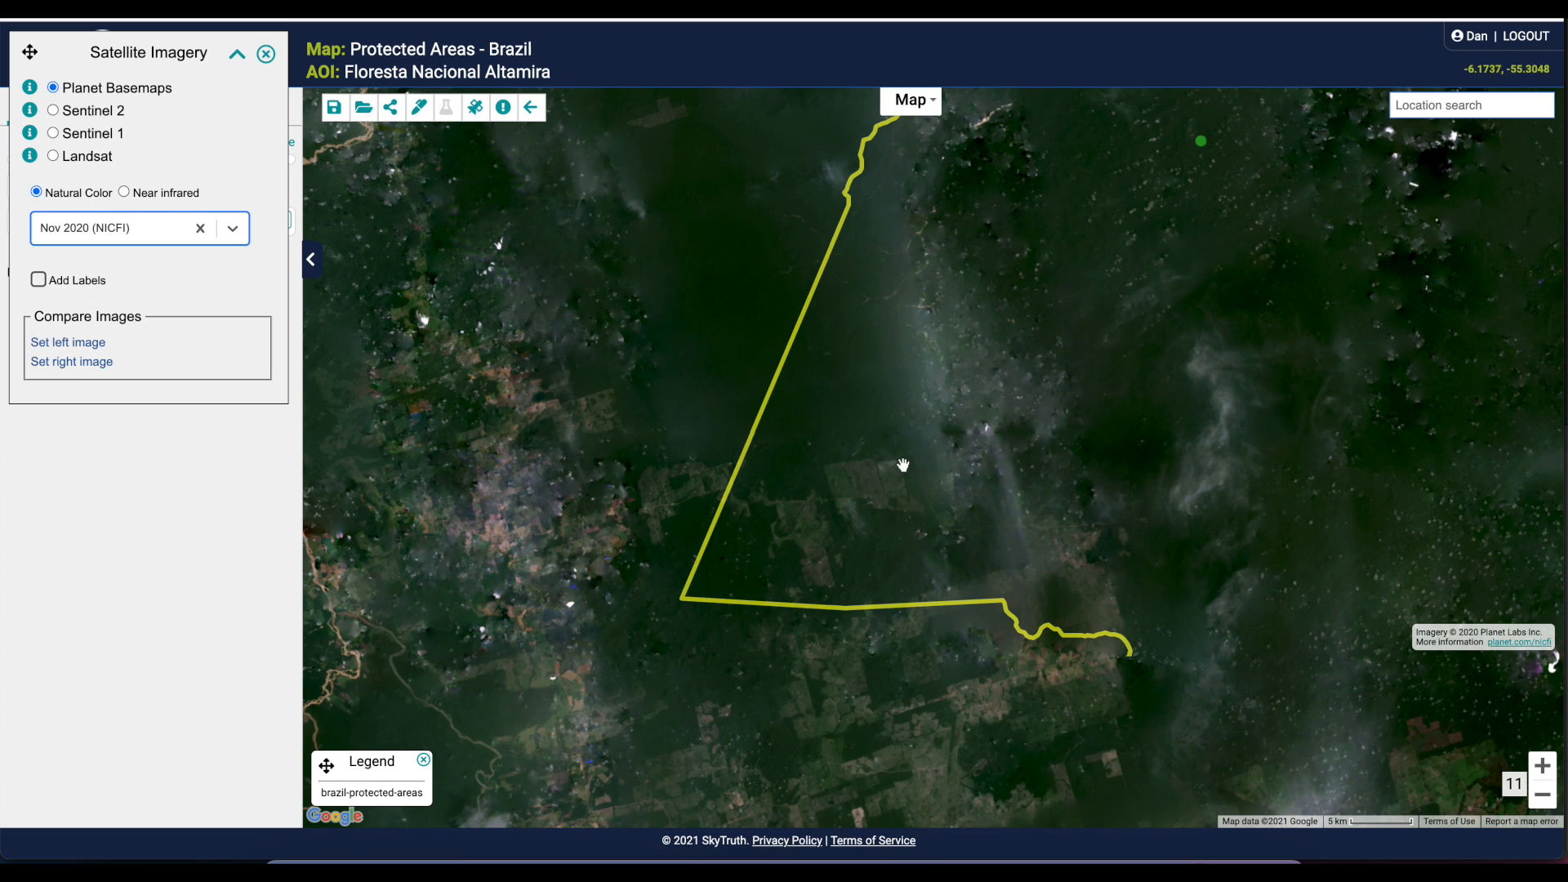
left_click(65, 348)
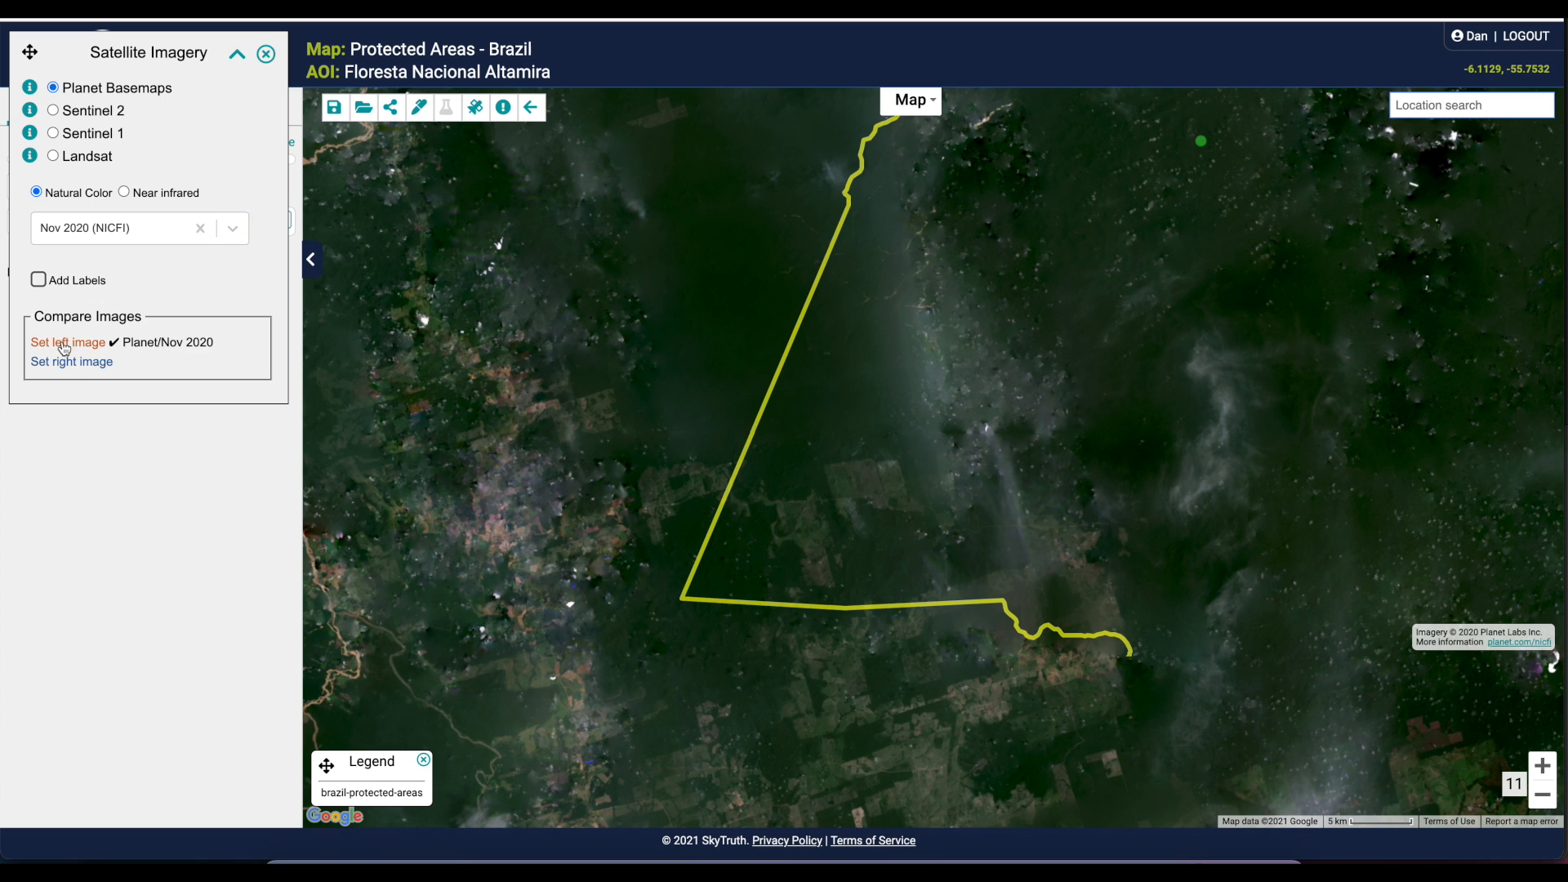
Switch to the Jun 2019 to Nov 2019 (NICFI) mosaic and set it as the right comparison image
left_click(104, 227)
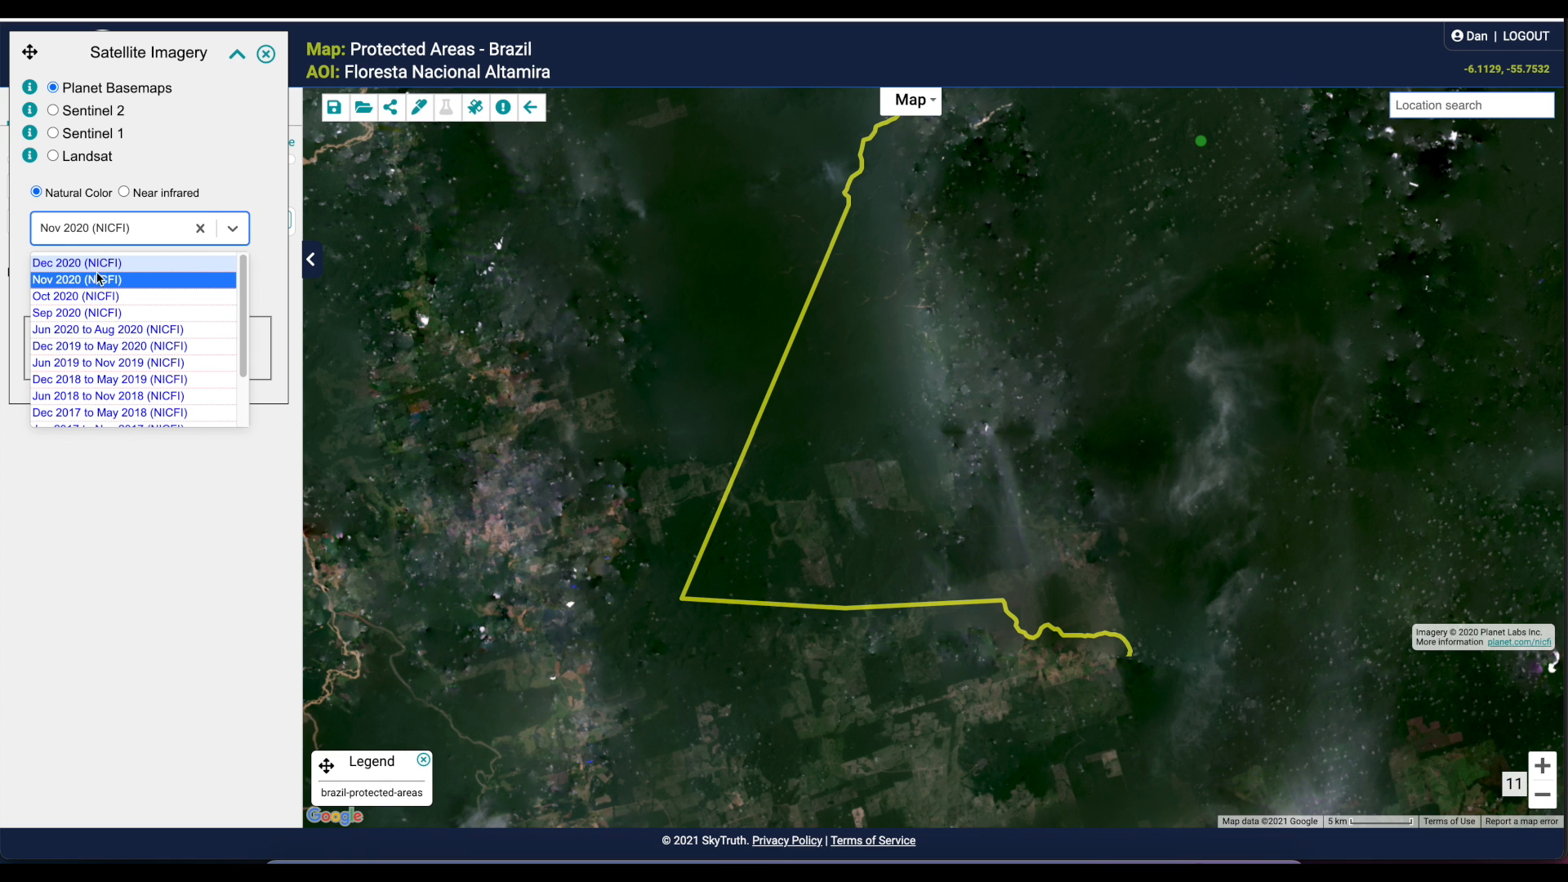
left_click(102, 362)
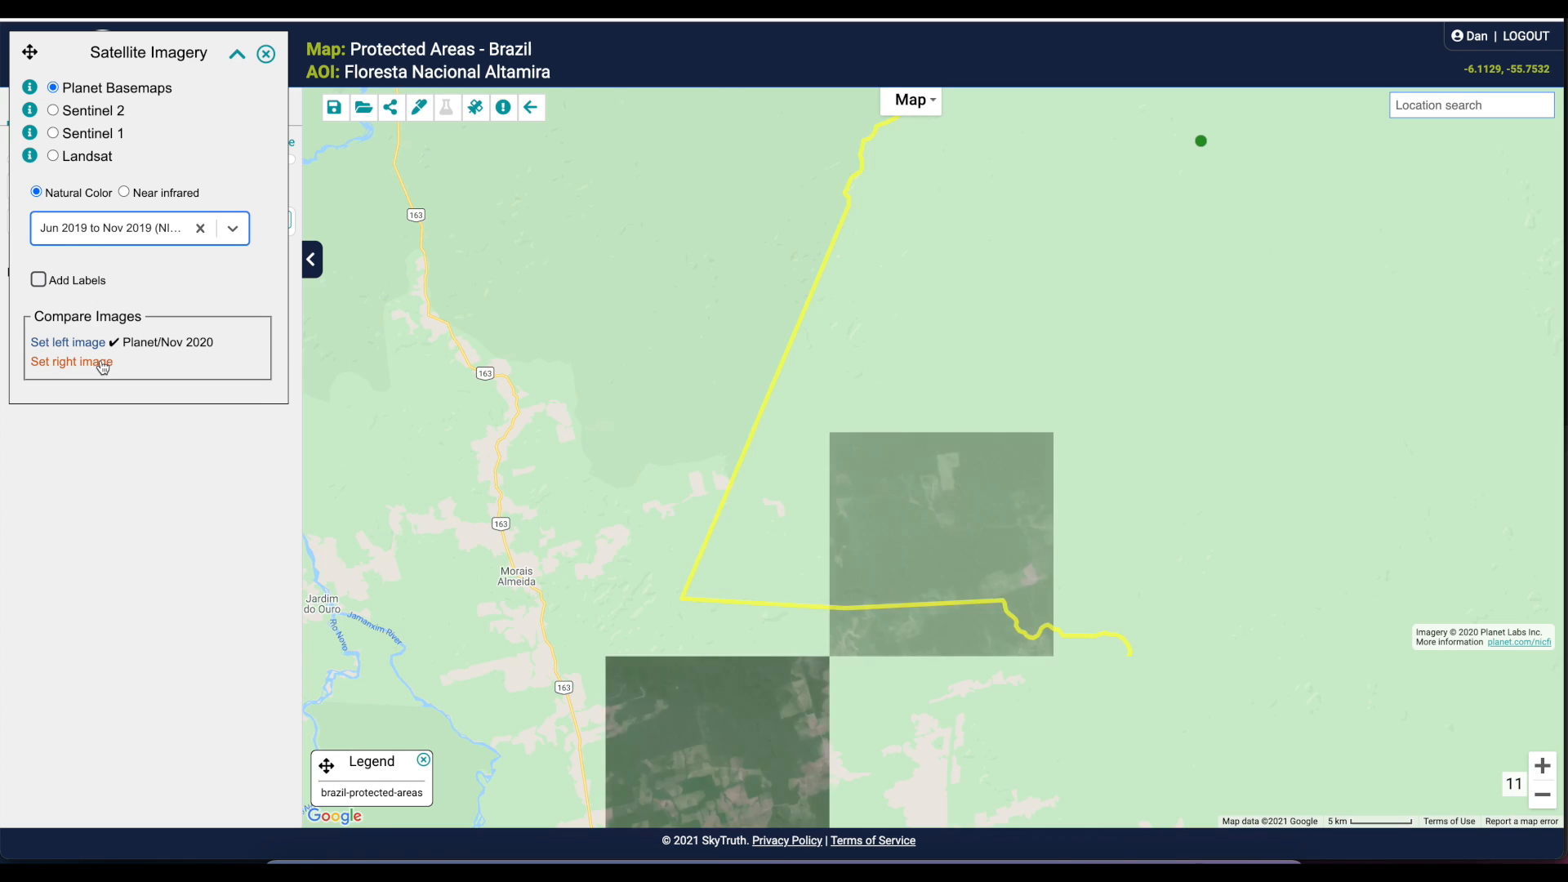
left_click(85, 362)
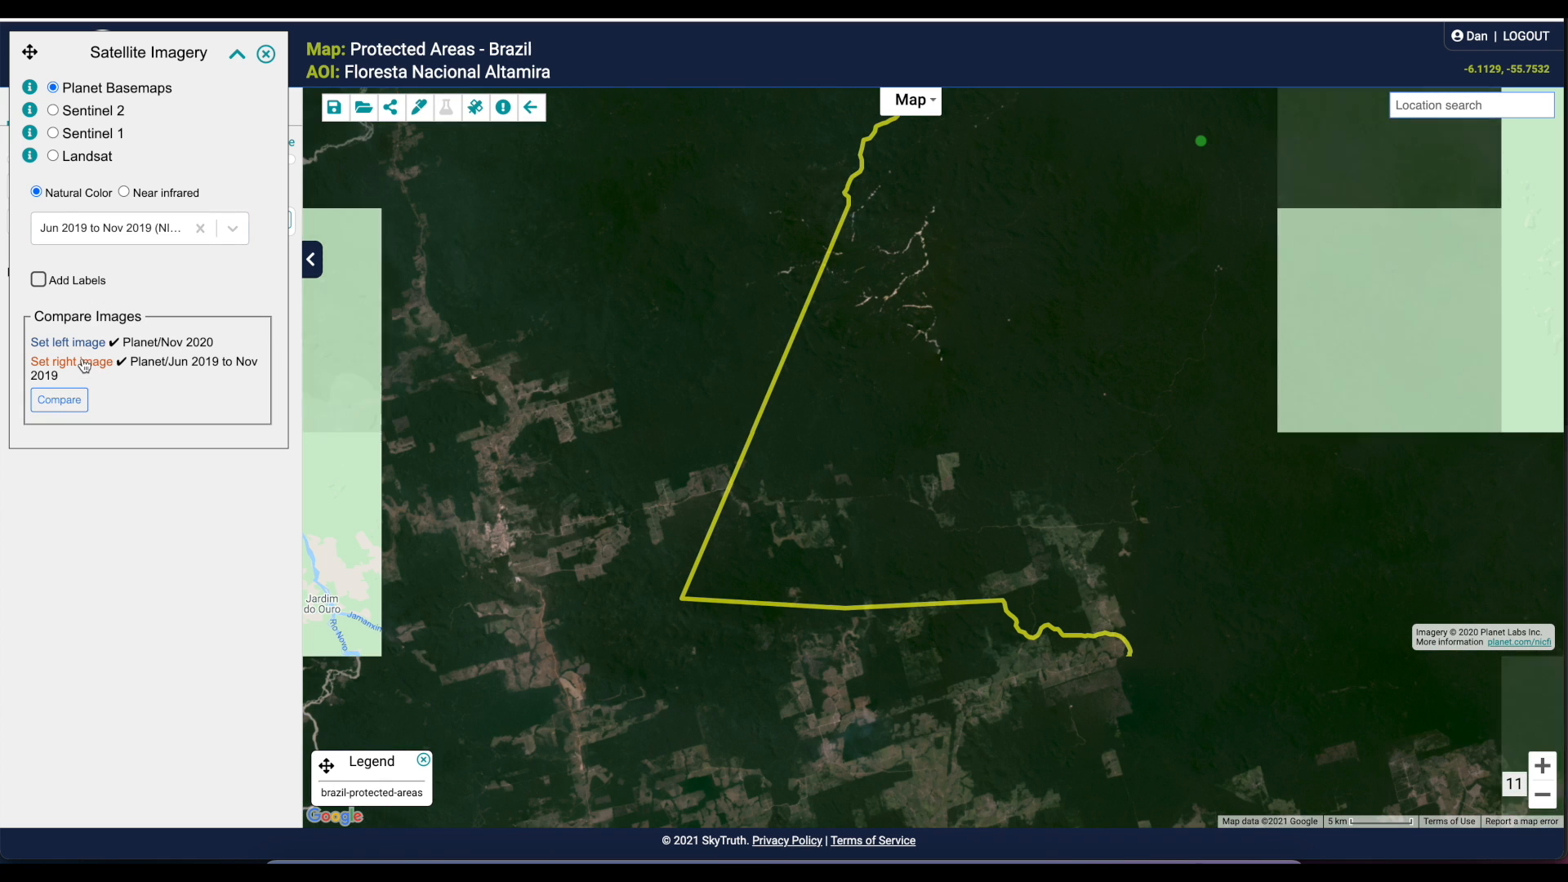
Start the comparison of the two images and move the divider over the protected area's southwestern corner
left_click(59, 400)
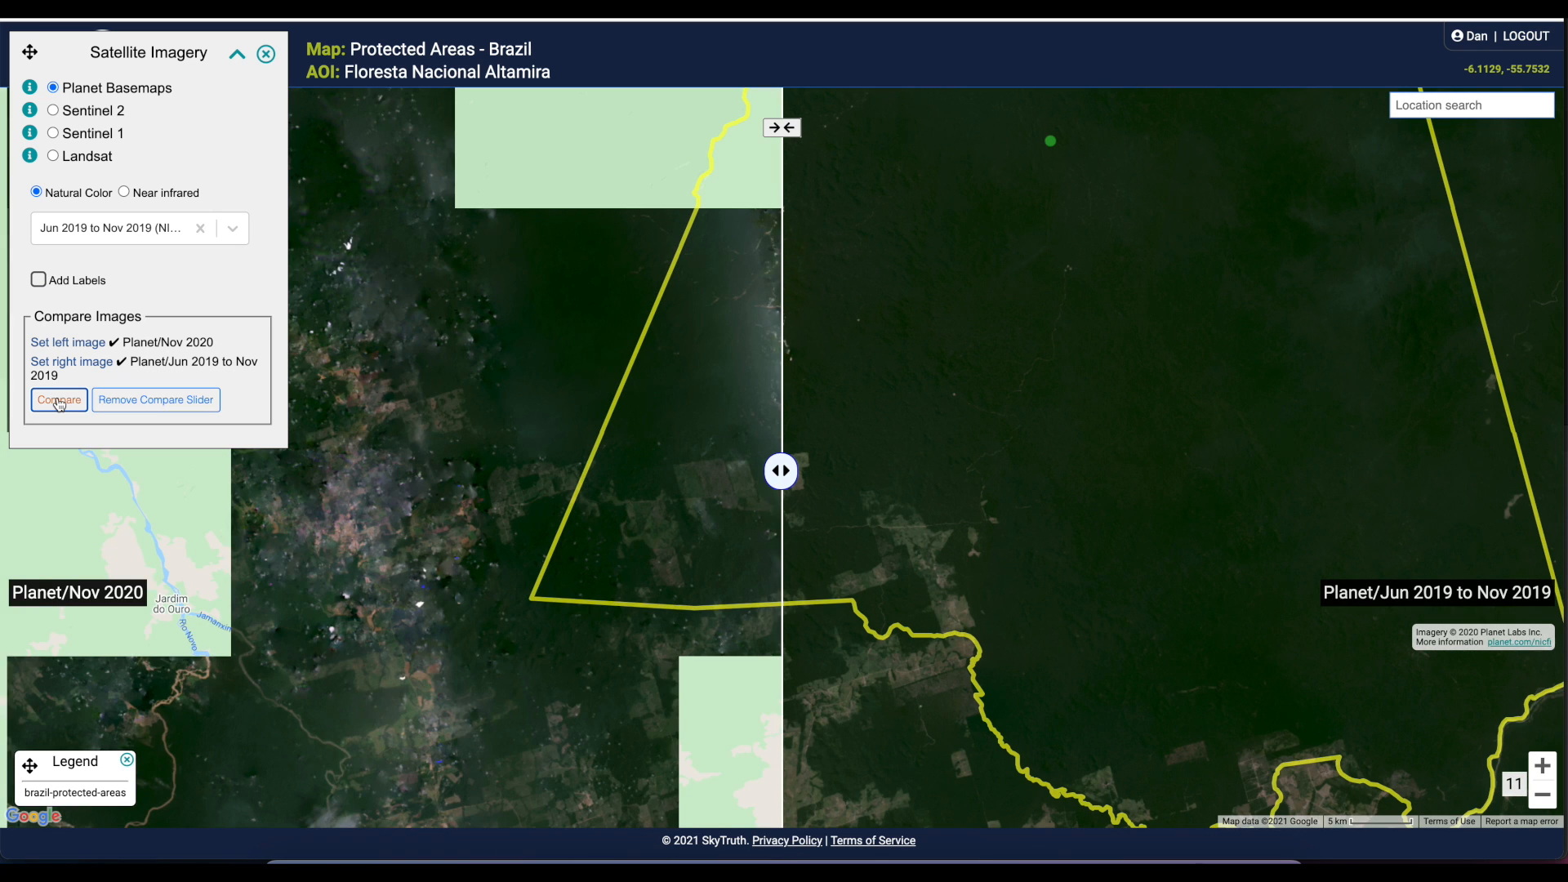
left_click_drag(780, 474, 836, 529)
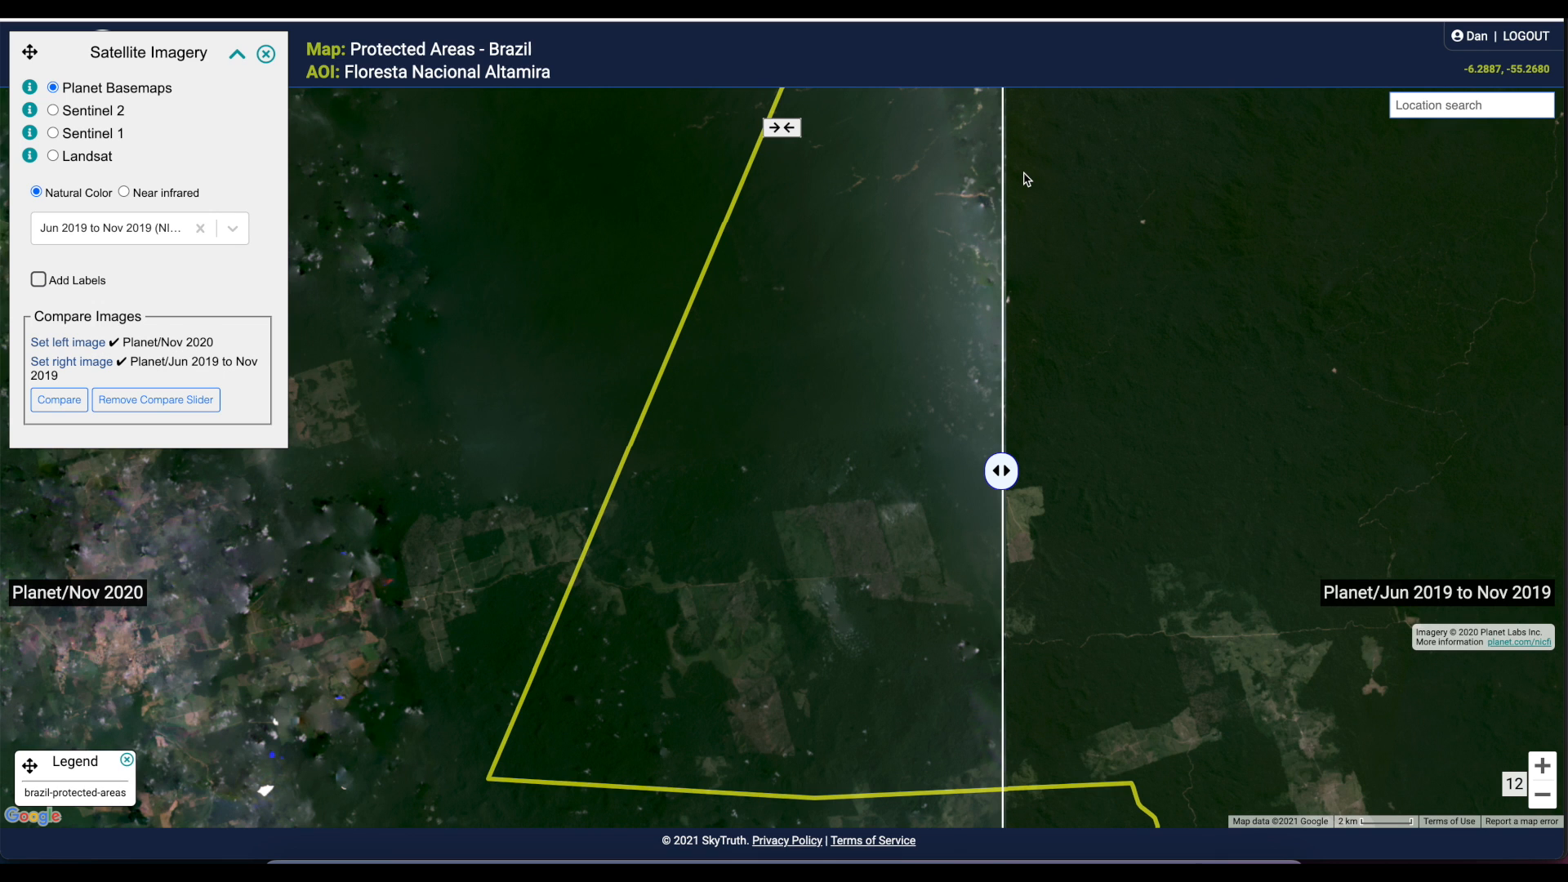
left_click(237, 55)
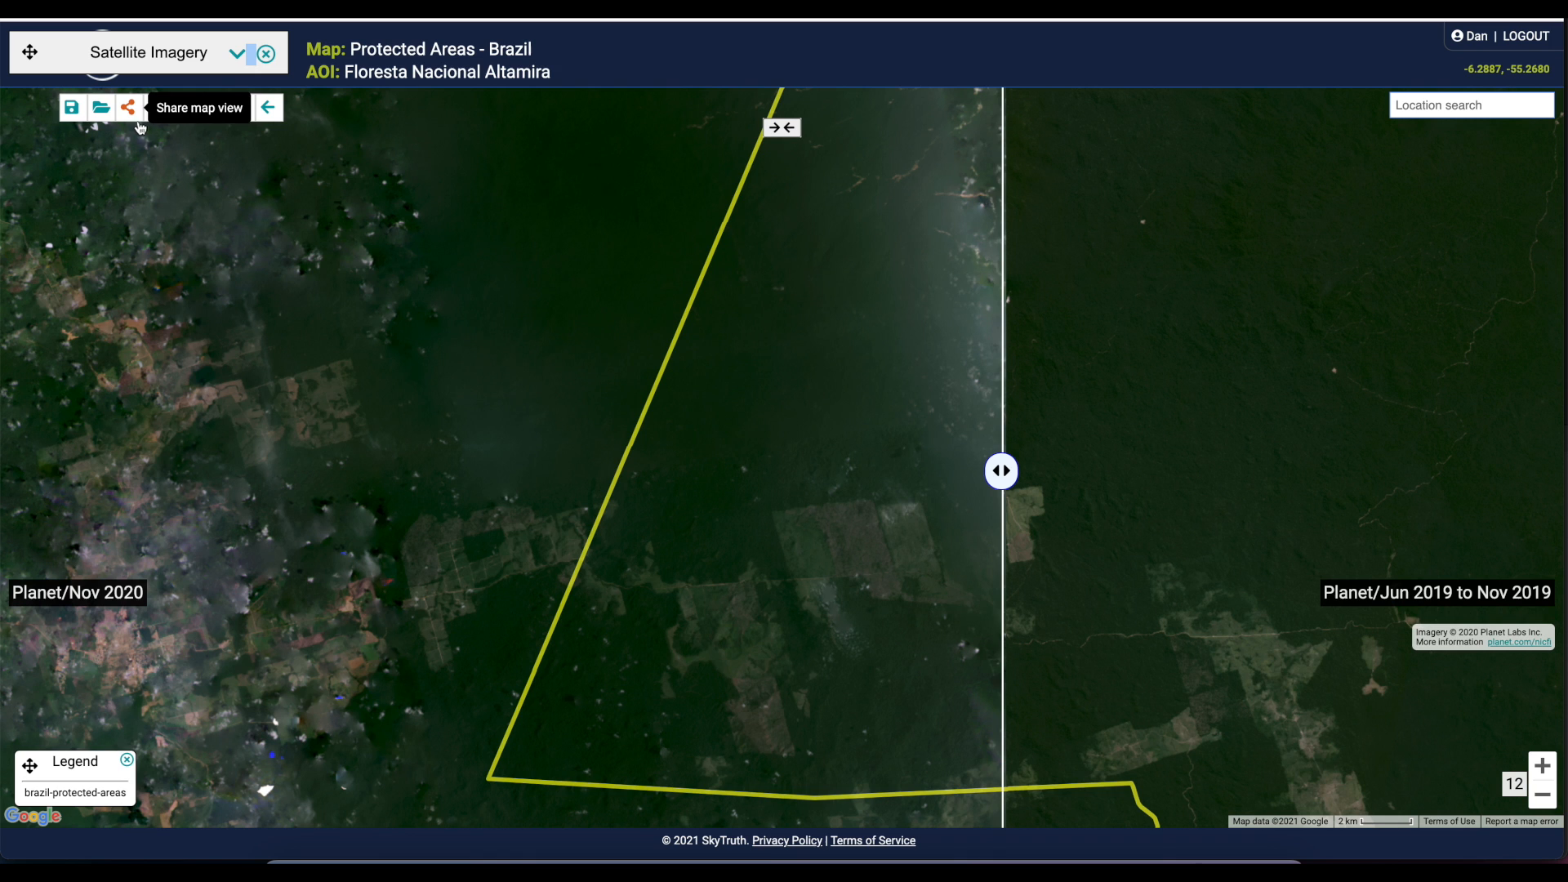
left_click(237, 55)
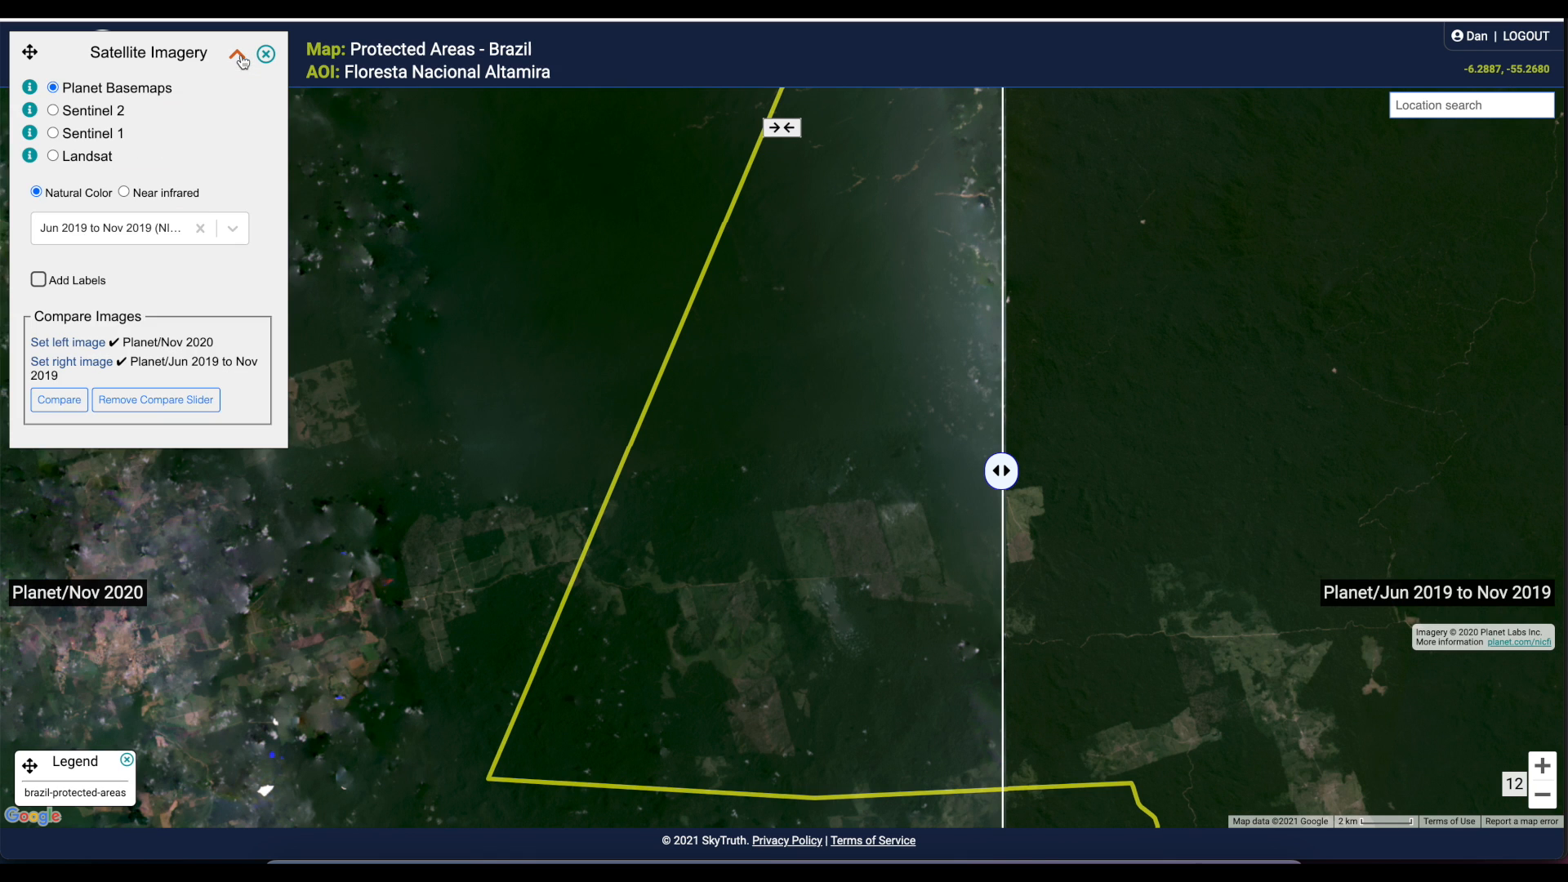
Swap the two comparison images and move the divider west of the boundary corner so Nov 2020 covers the protected area
left_click(782, 129)
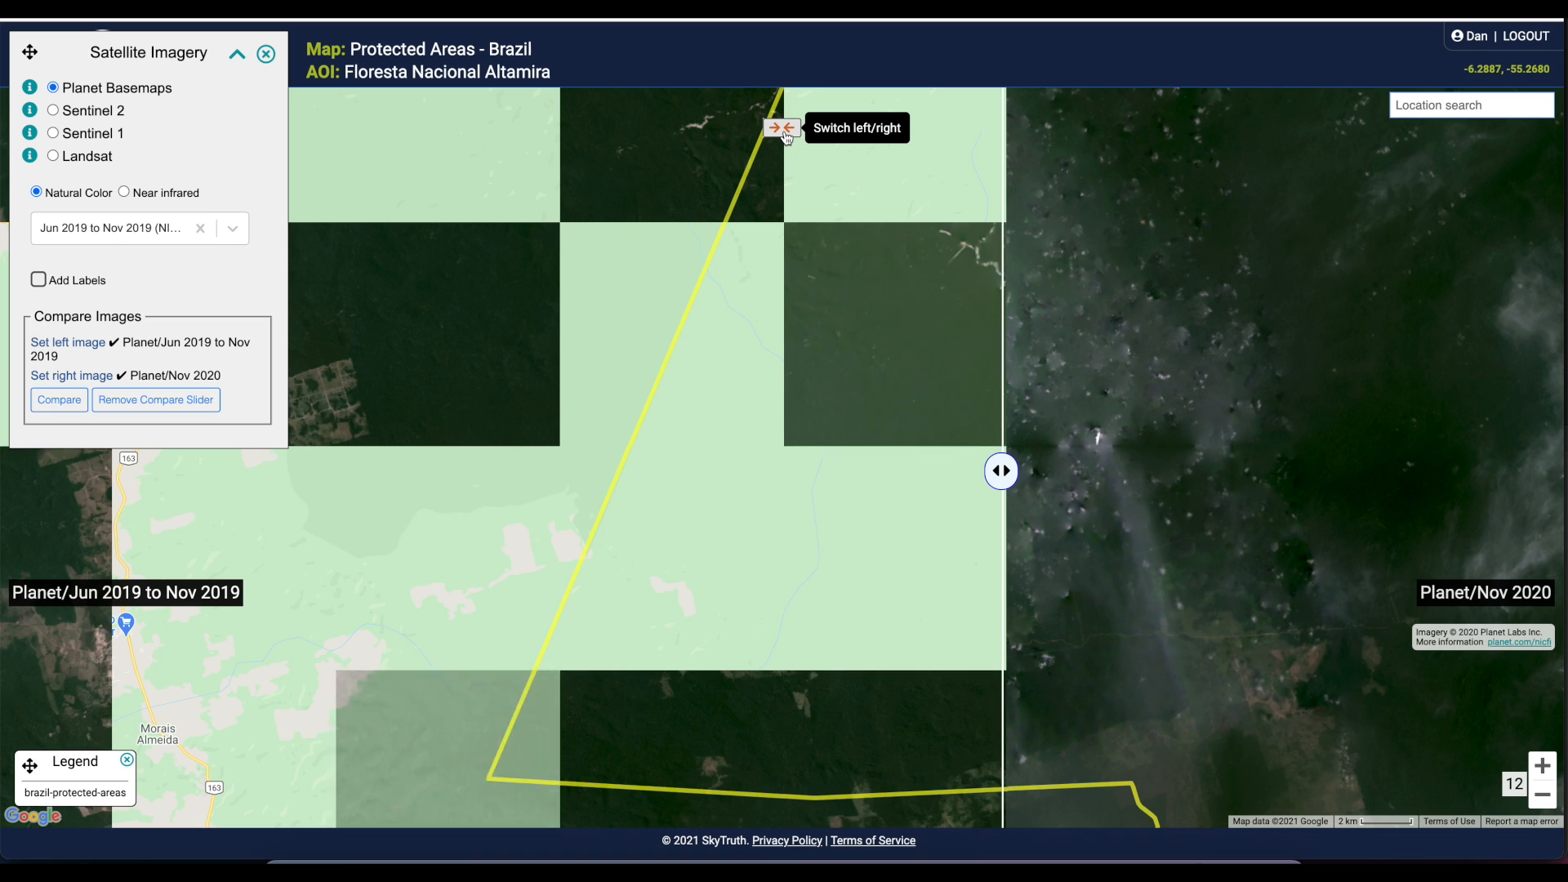
left_click_drag(1009, 475, 538, 408)
left_click_drag(1050, 646, 1111, 527)
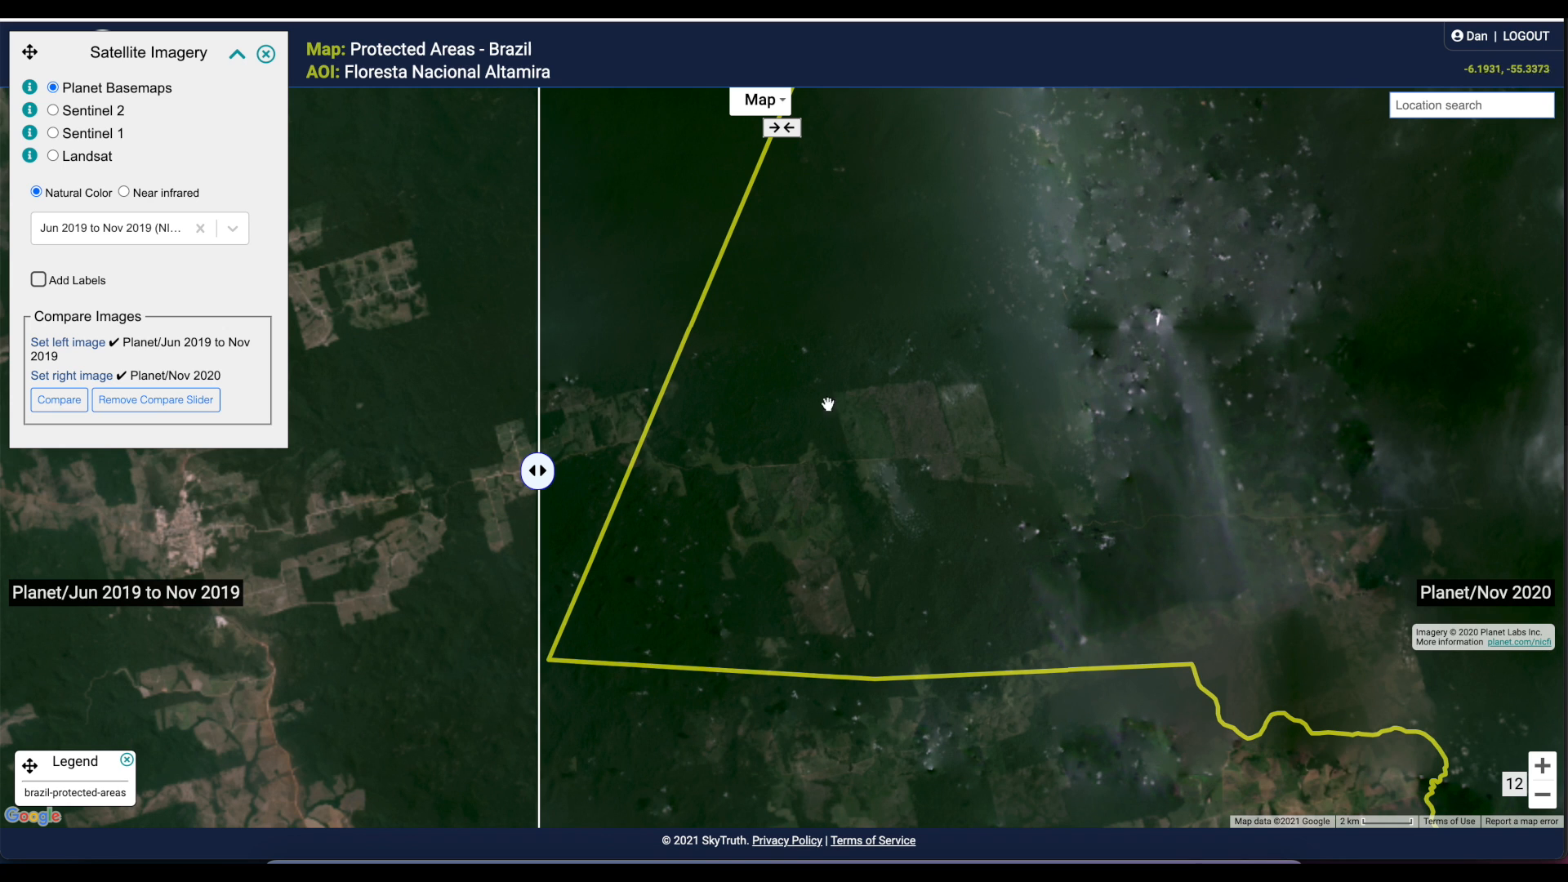
Outline the clearing northeast of the protected area's southwestern corner with a white polygon annotation of about 25 km² that includes its area
left_click(237, 58)
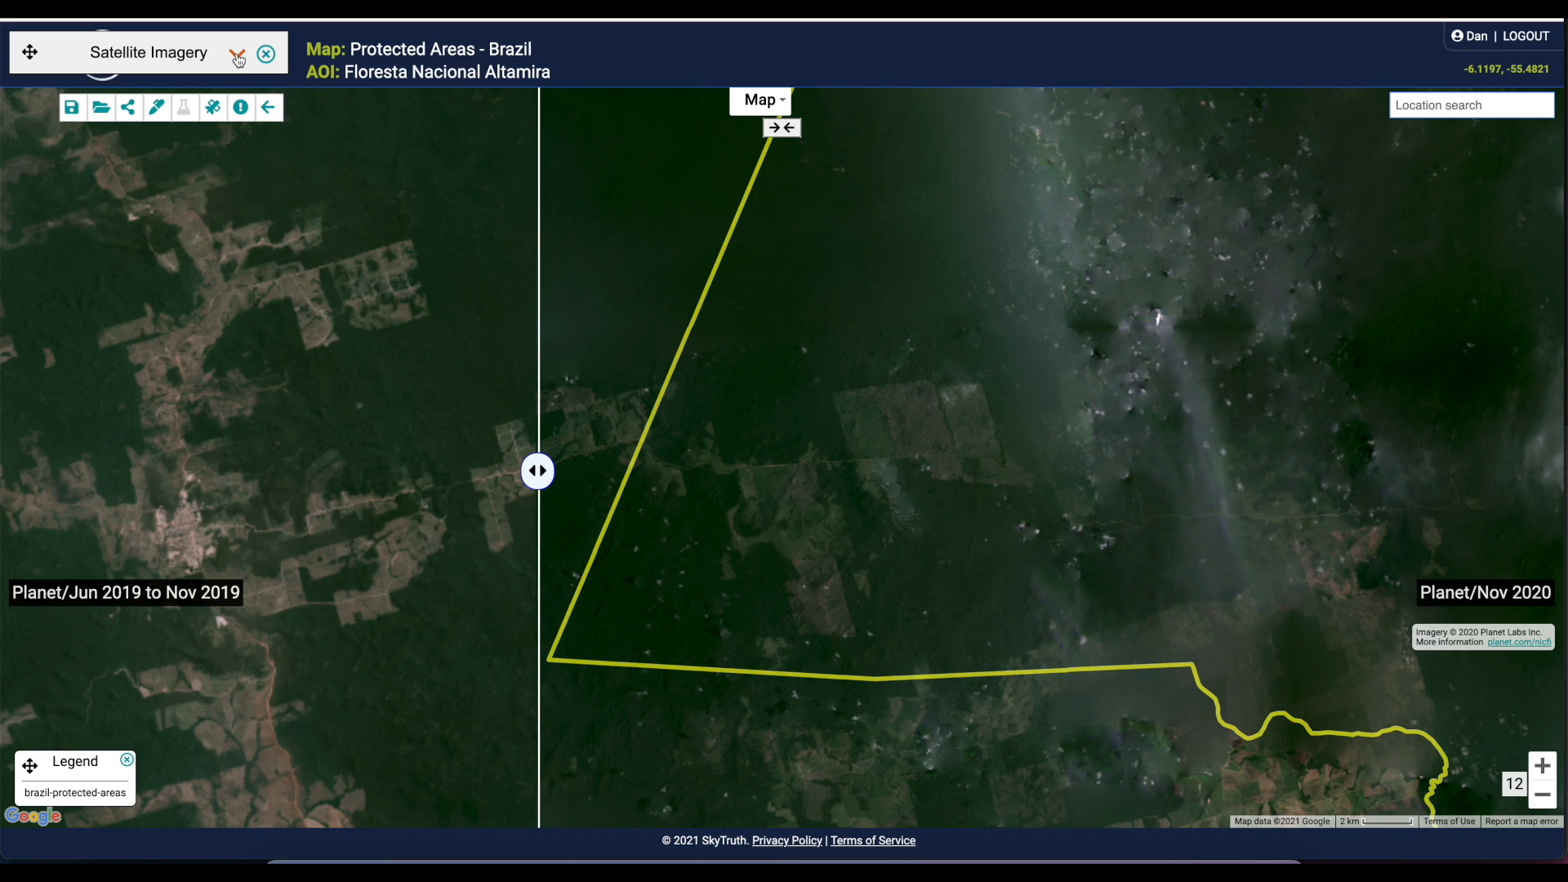
left_click(156, 109)
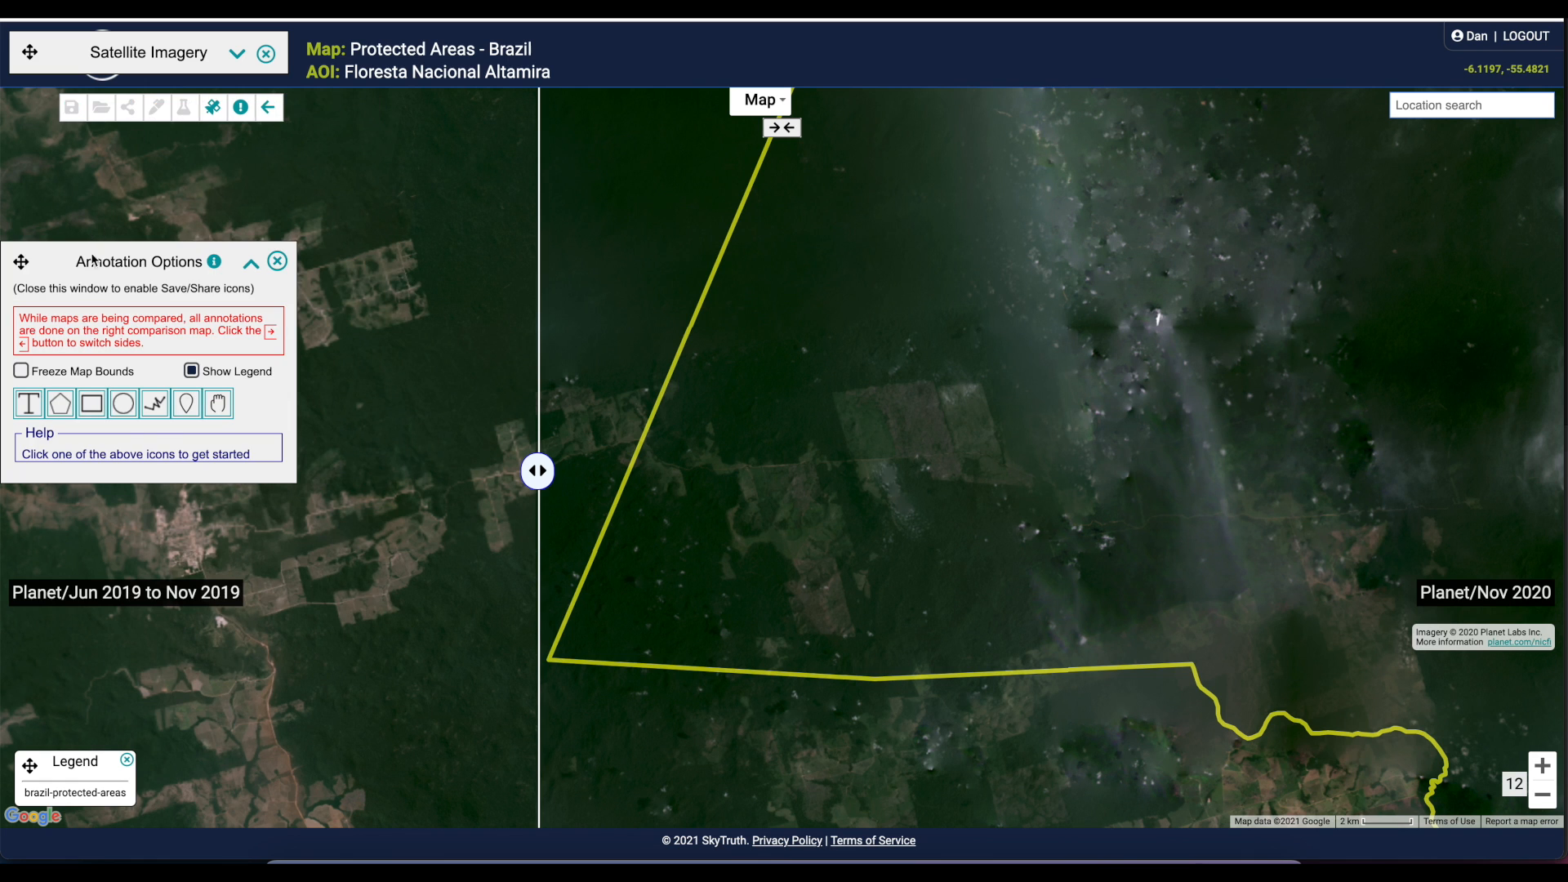
left_click(62, 403)
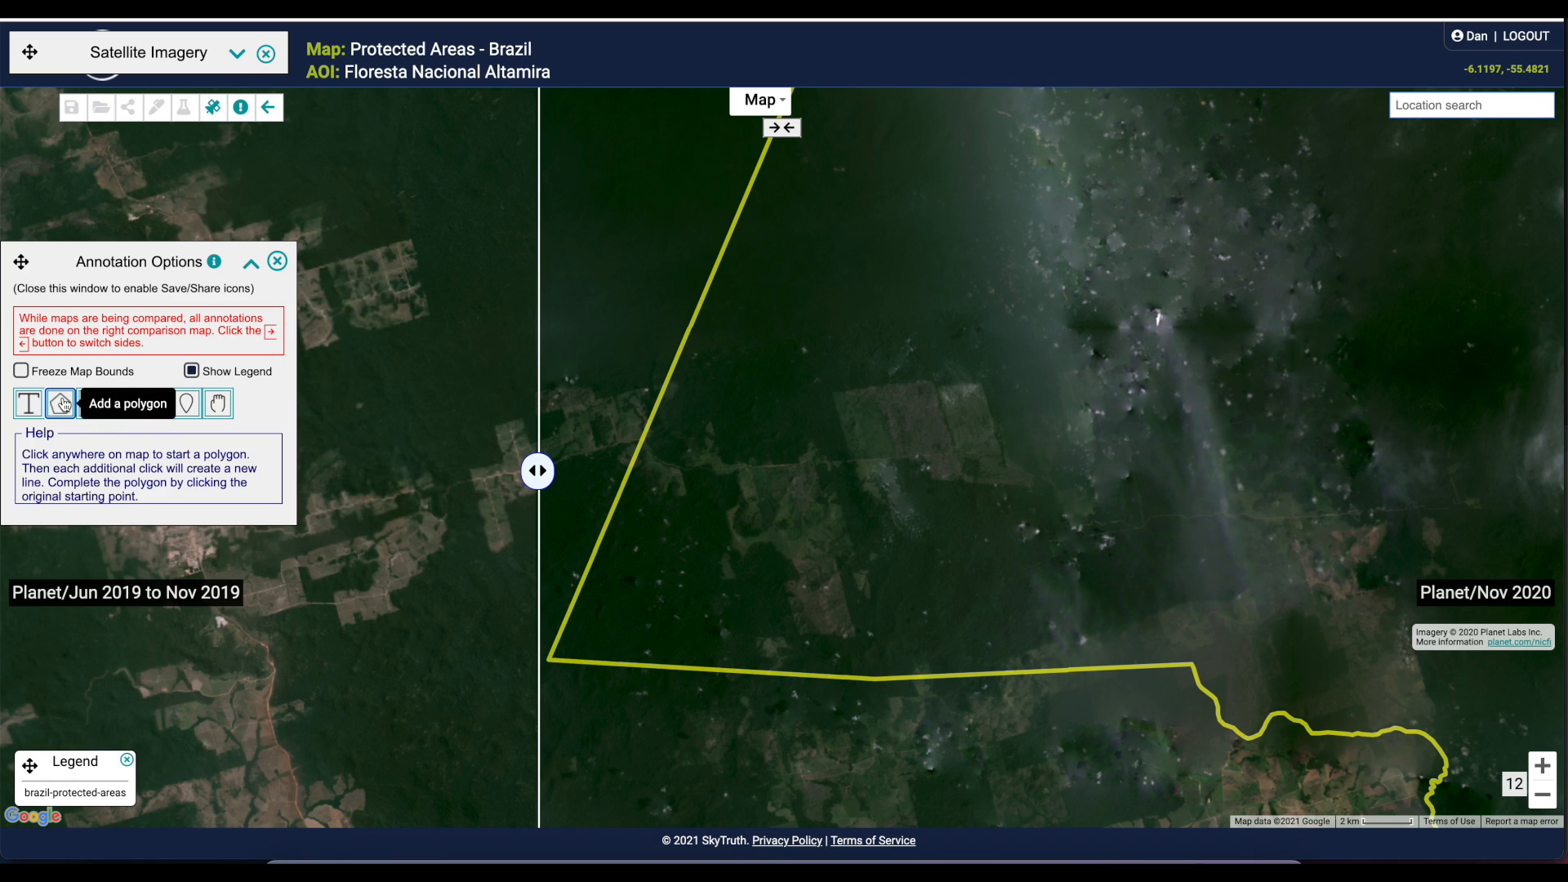
left_click(981, 386)
left_click(831, 388)
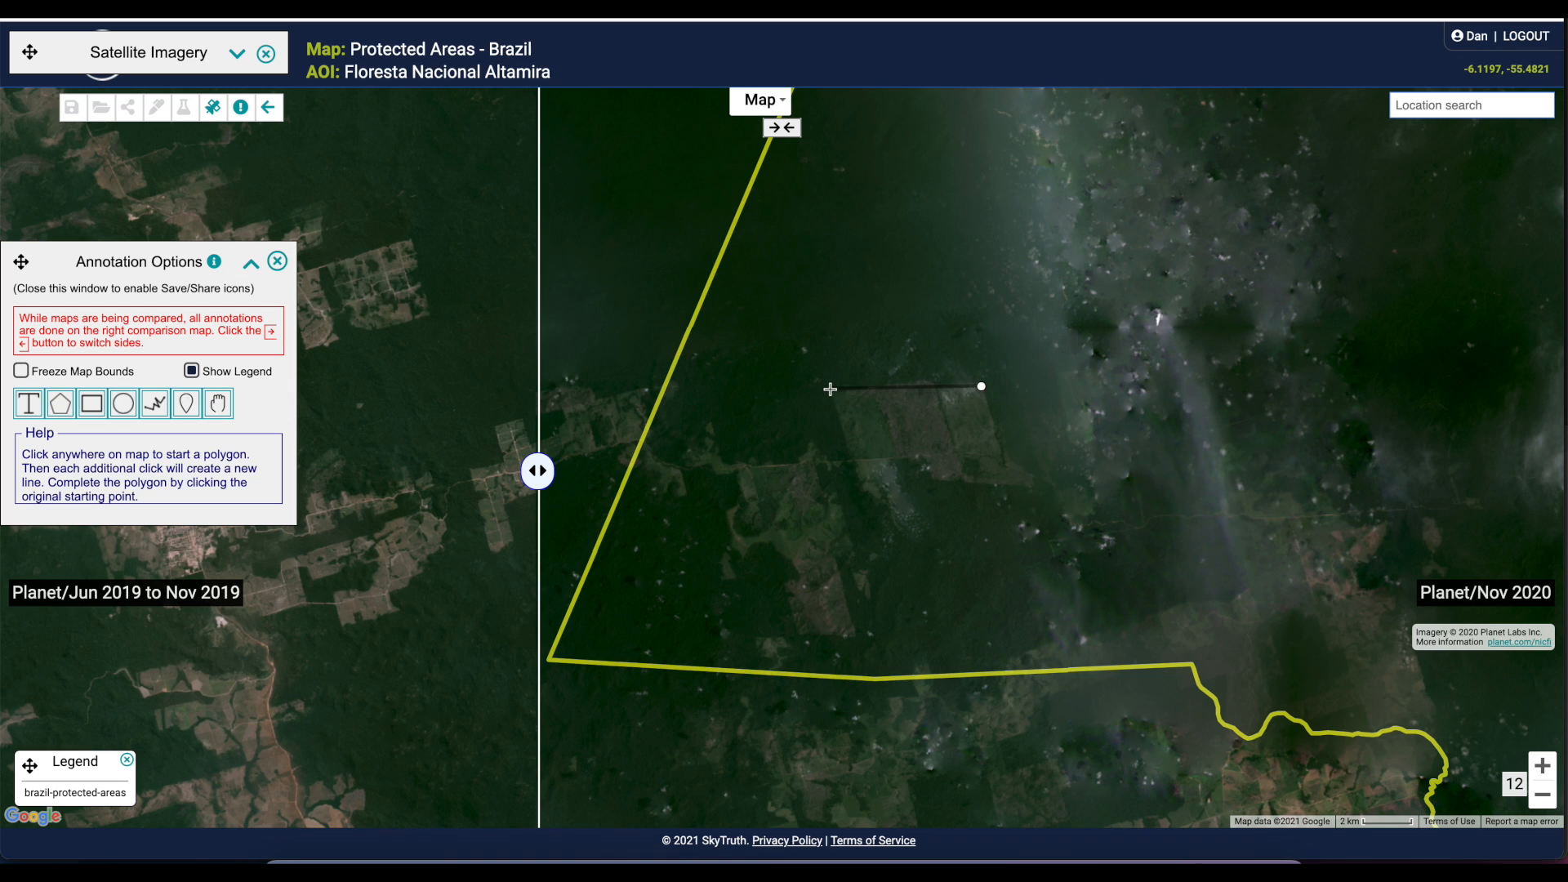
left_click(849, 457)
left_click(922, 461)
left_click(927, 470)
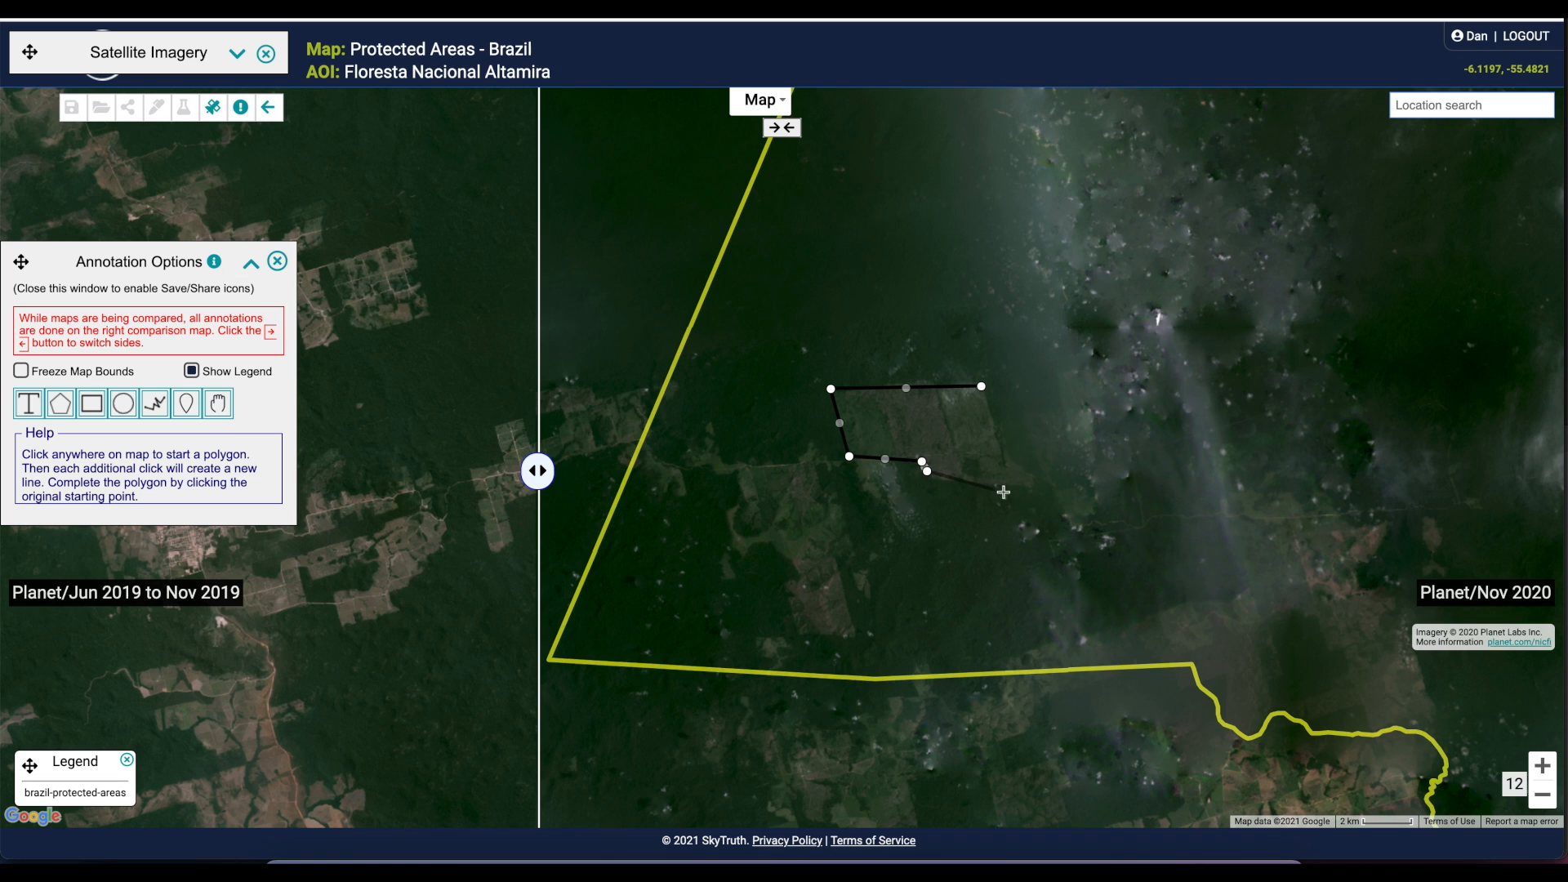
left_click(1030, 494)
double_click(1007, 459)
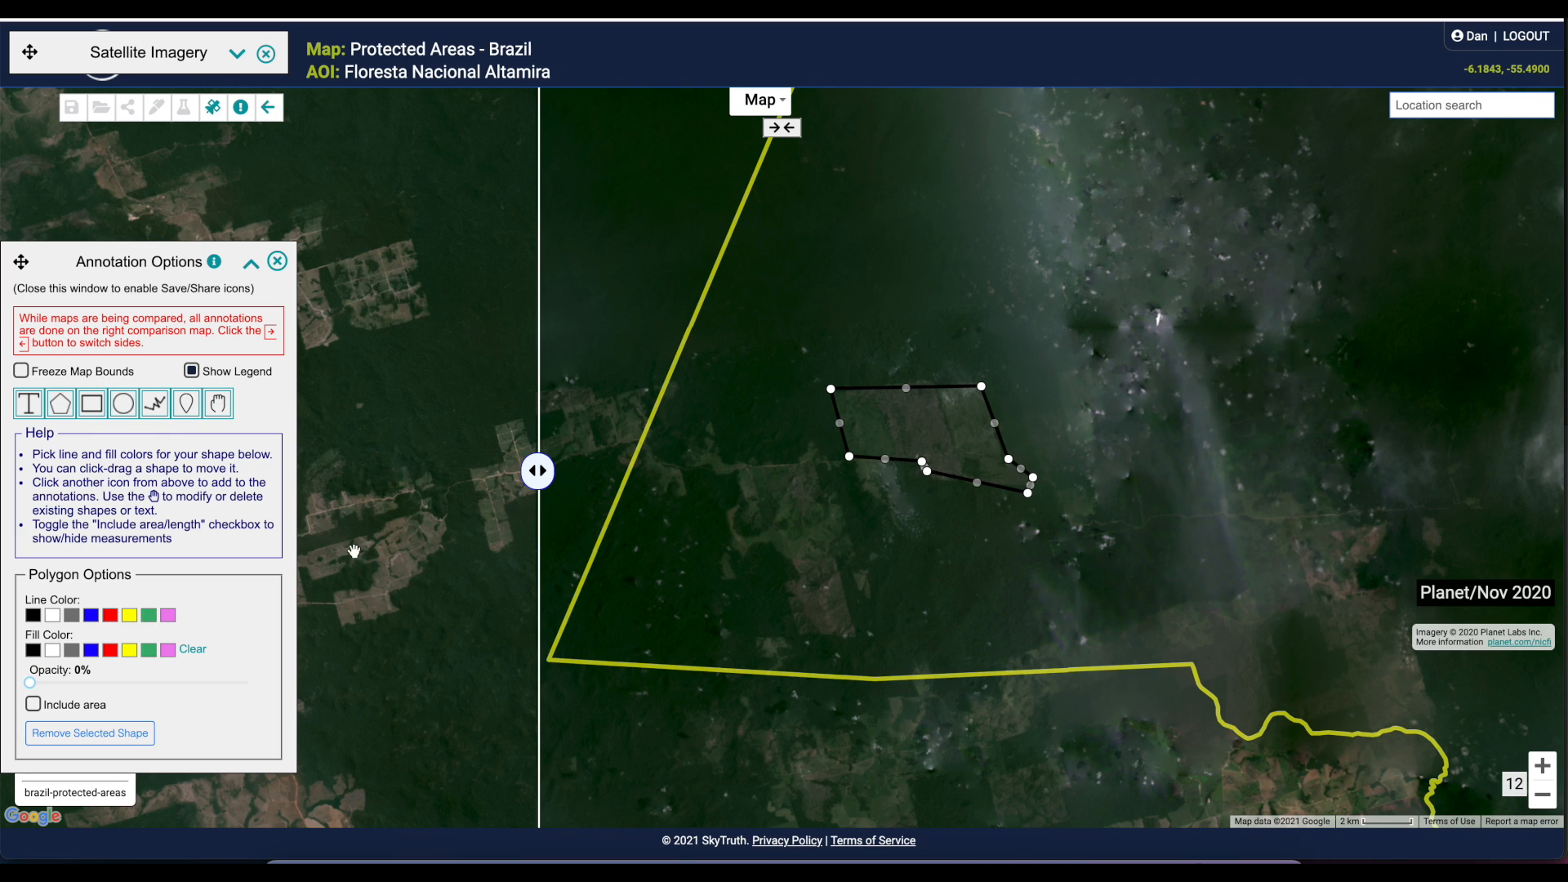
left_click(52, 615)
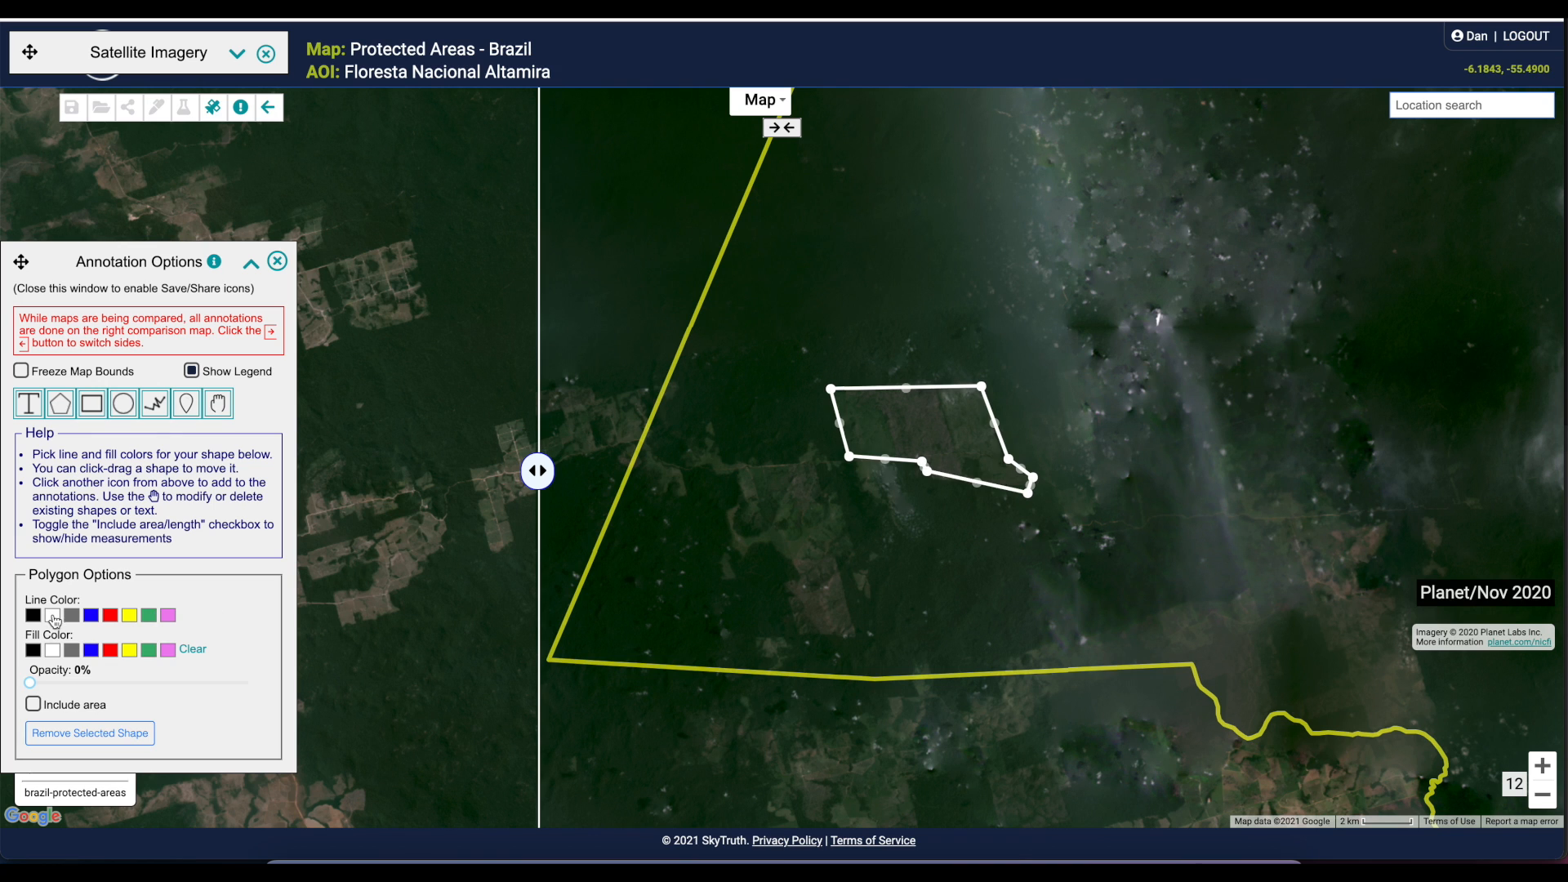
left_click(33, 703)
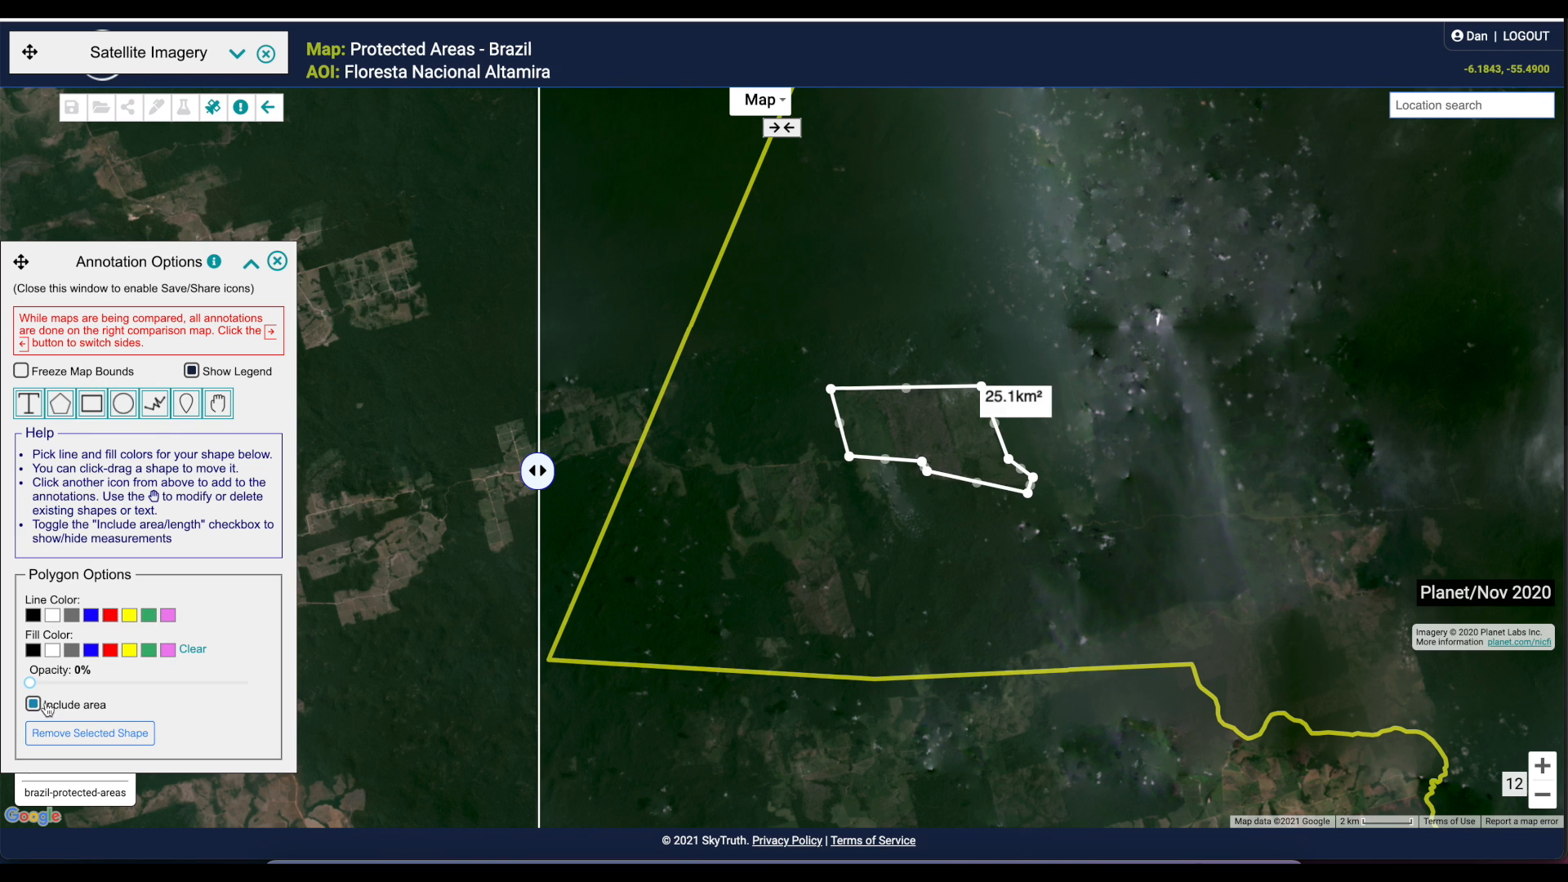
Add the text annotation "Clearing in November, 2020" just above the polygon and finish annotating
left_click(33, 401)
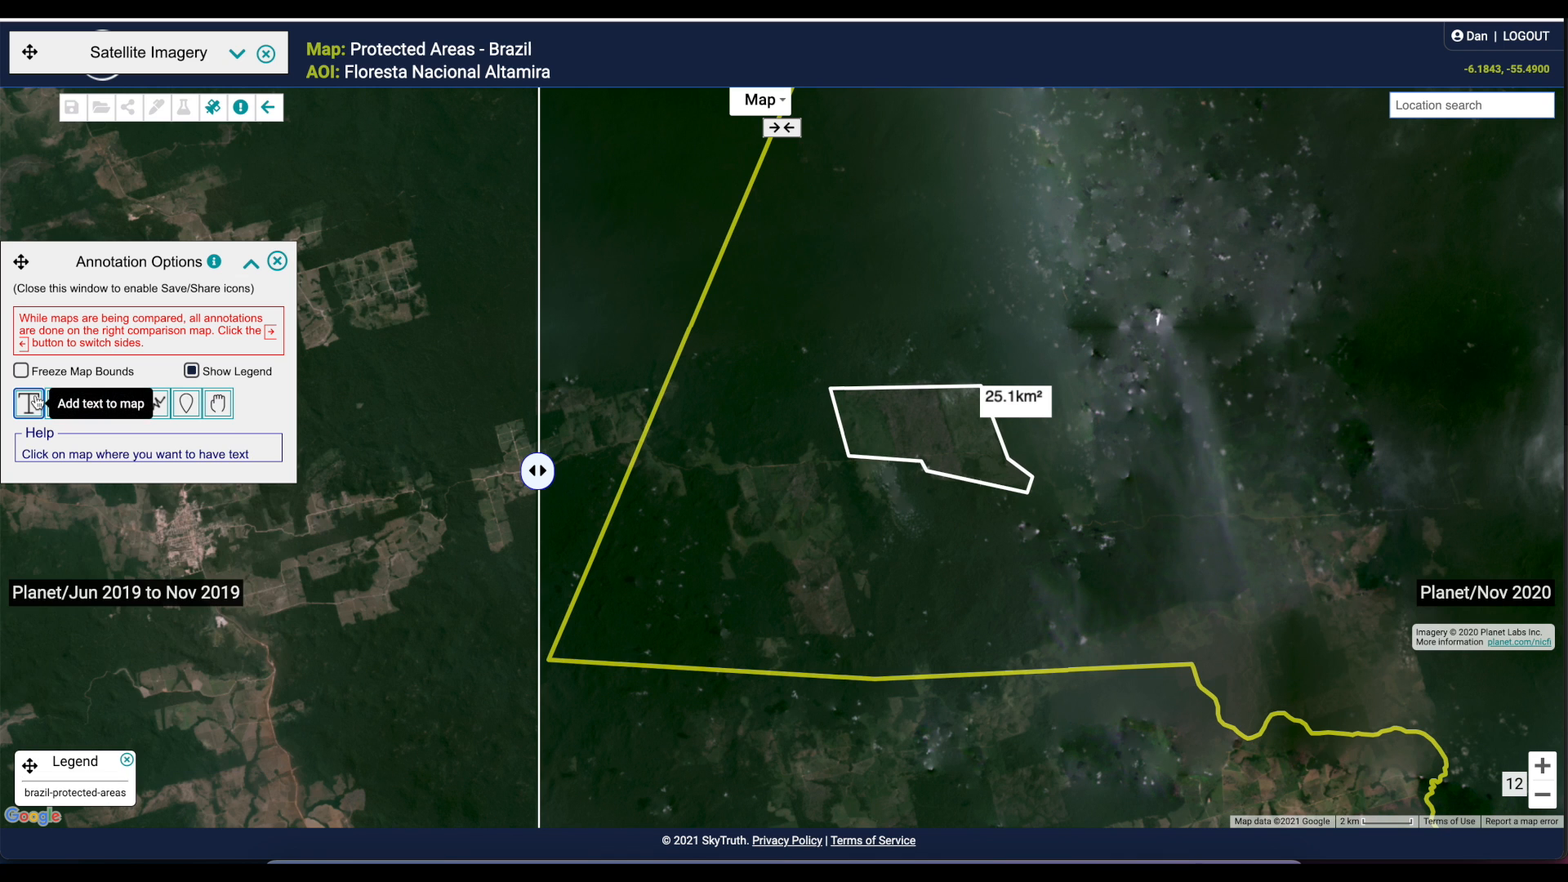
left_click(832, 344)
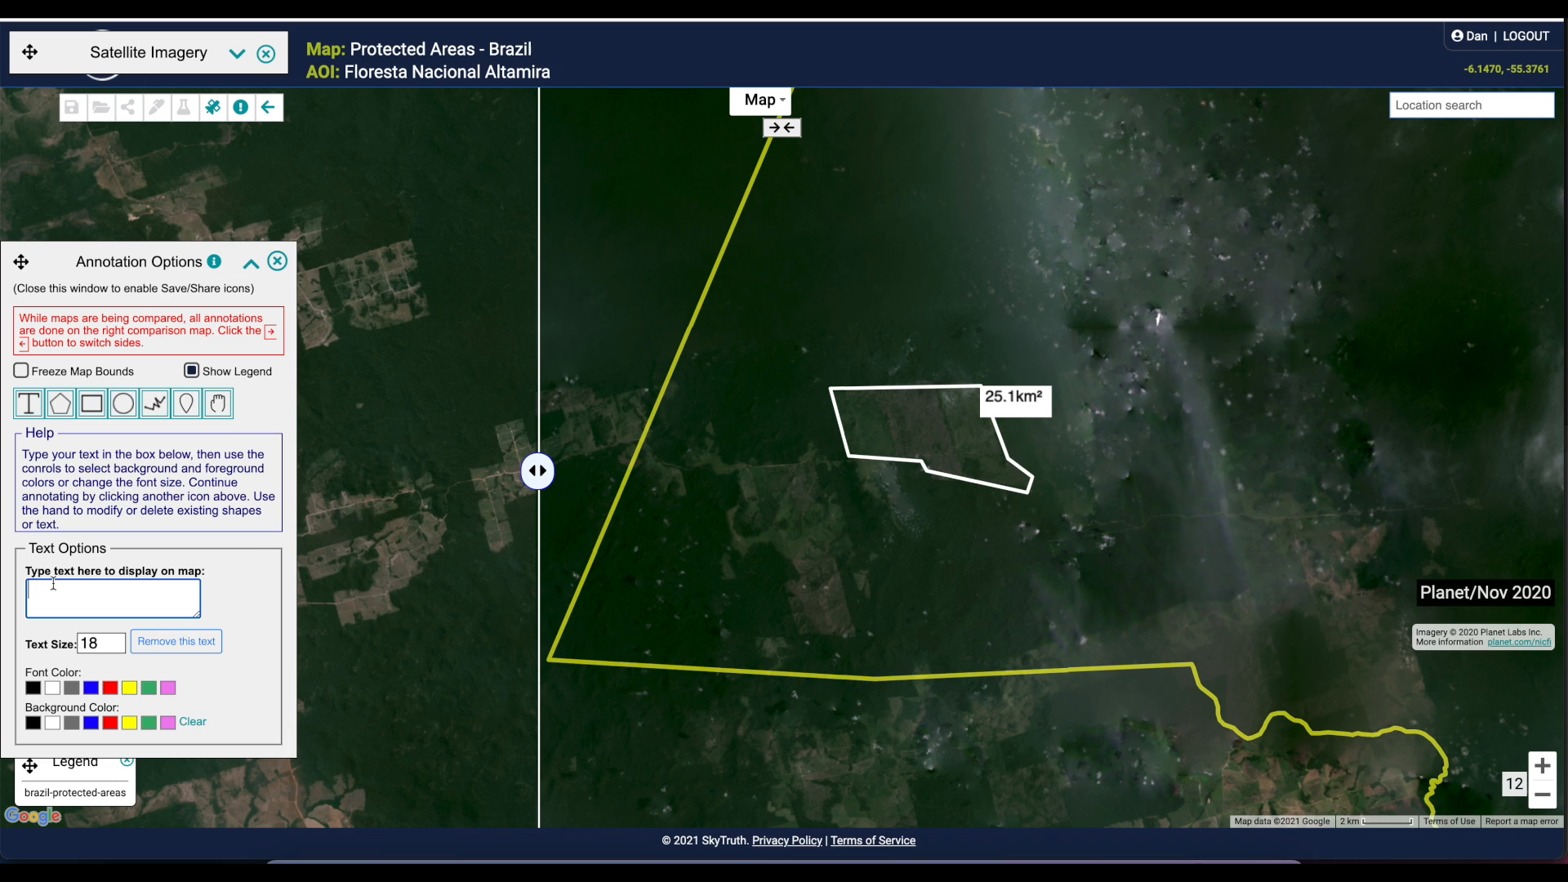
type("Clearing in November, 2020")
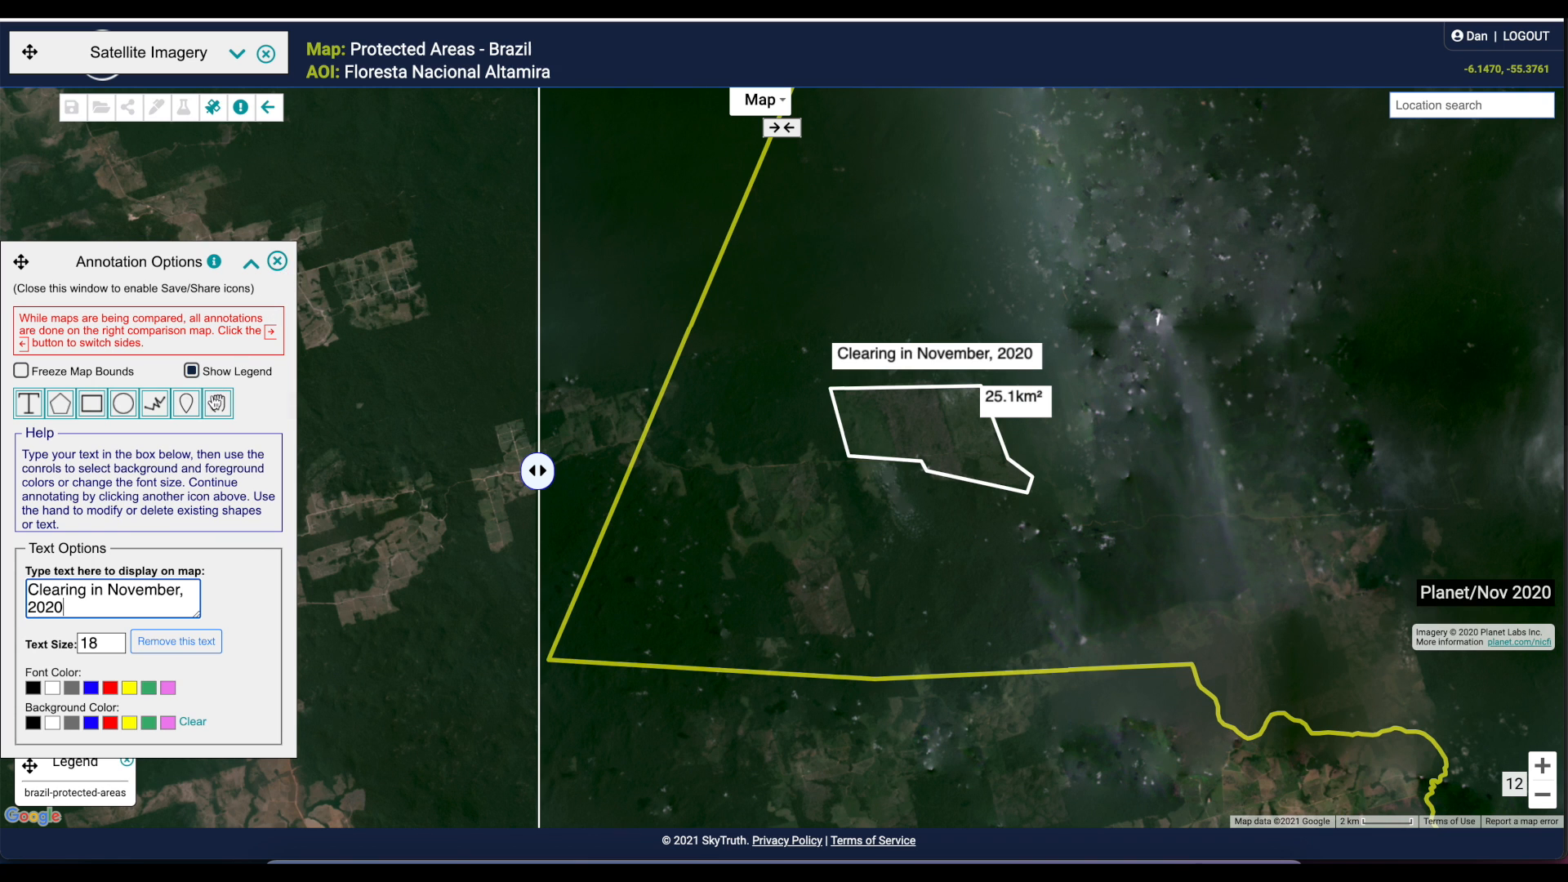
left_click(217, 402)
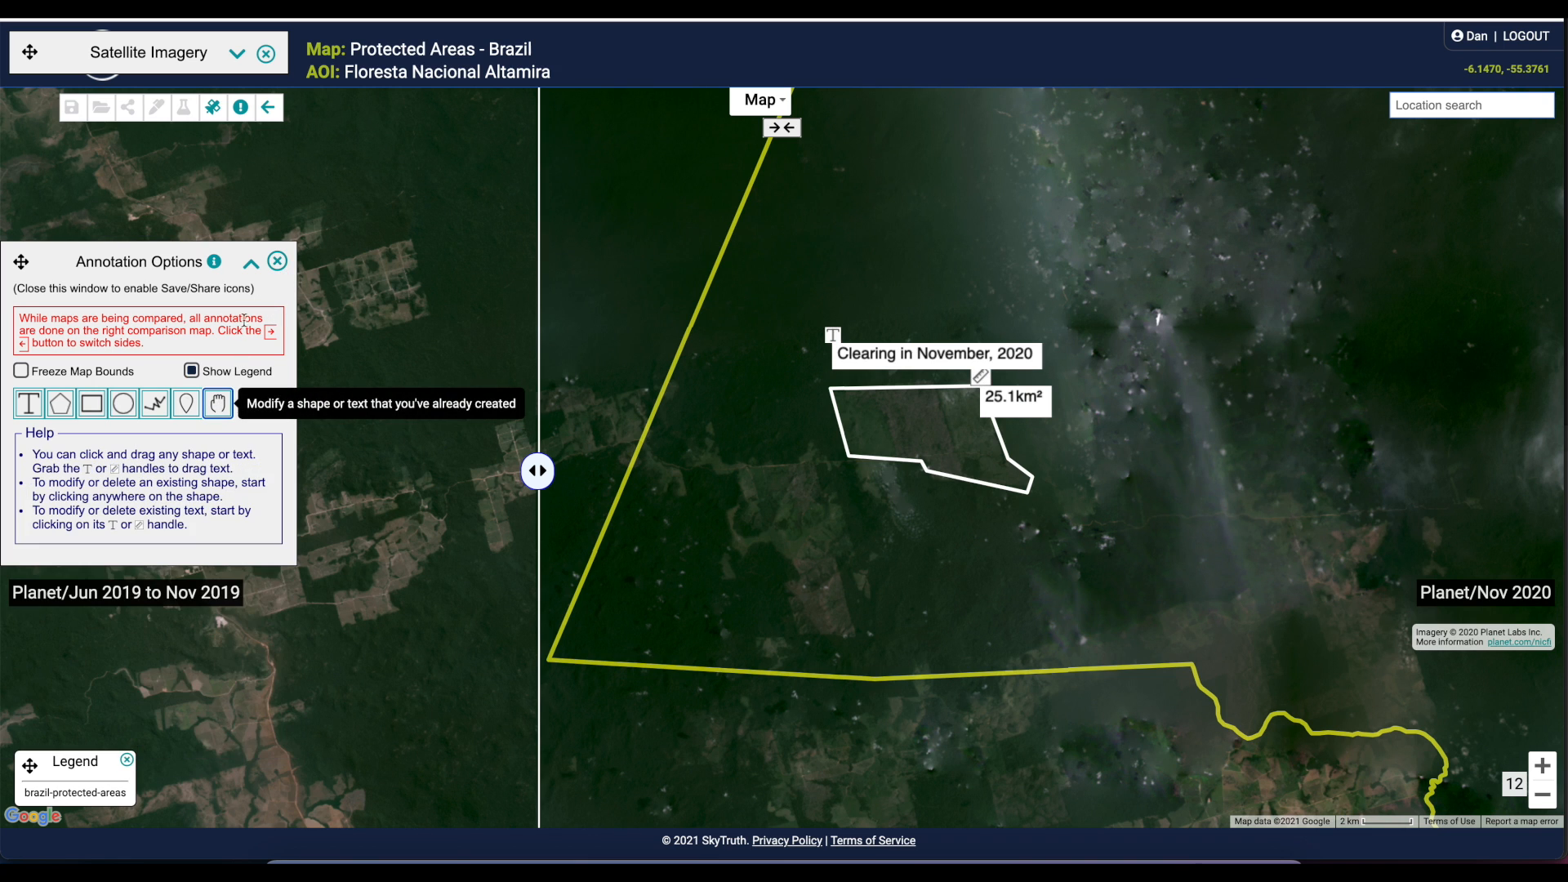
left_click(276, 262)
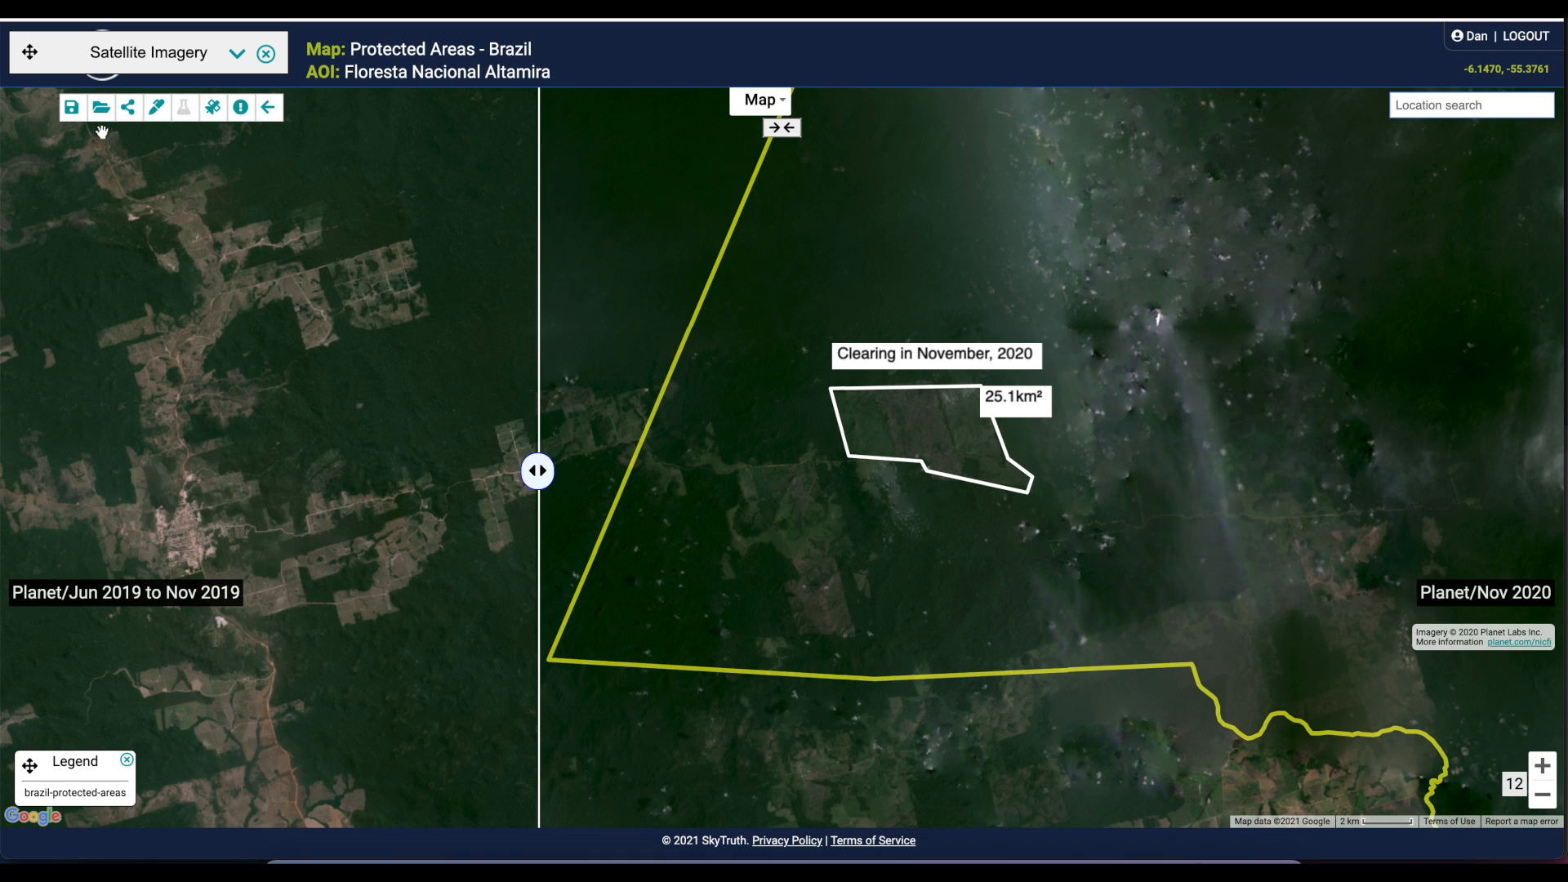
Save the map as "floresta nacional altamira nov 2020 clearing" with its bounds updated to the current view and copy its shareable URL
left_click(73, 112)
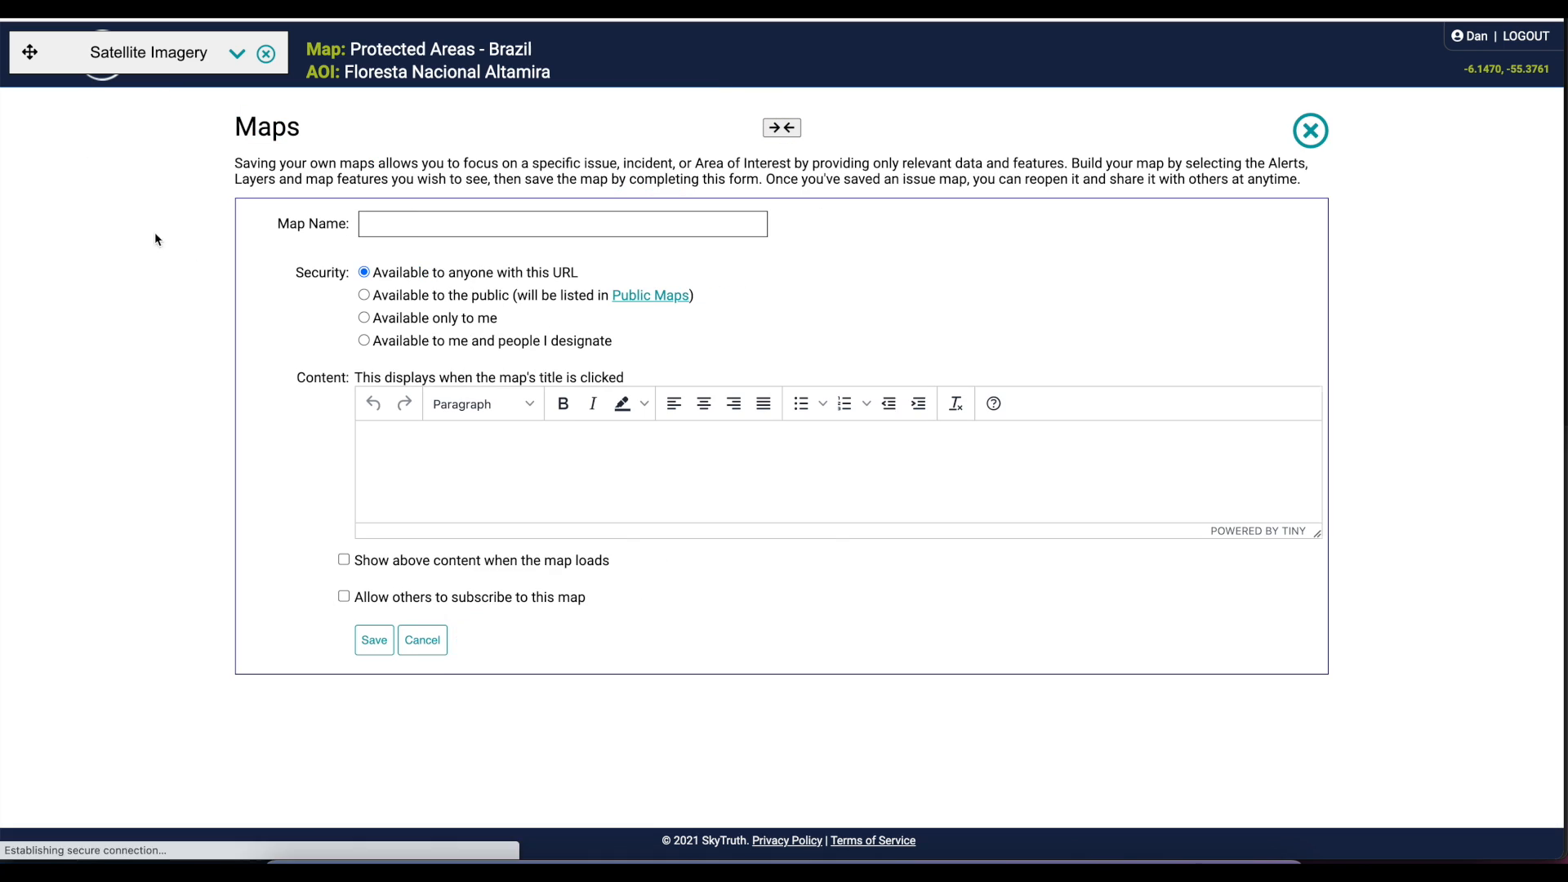
left_click(375, 220)
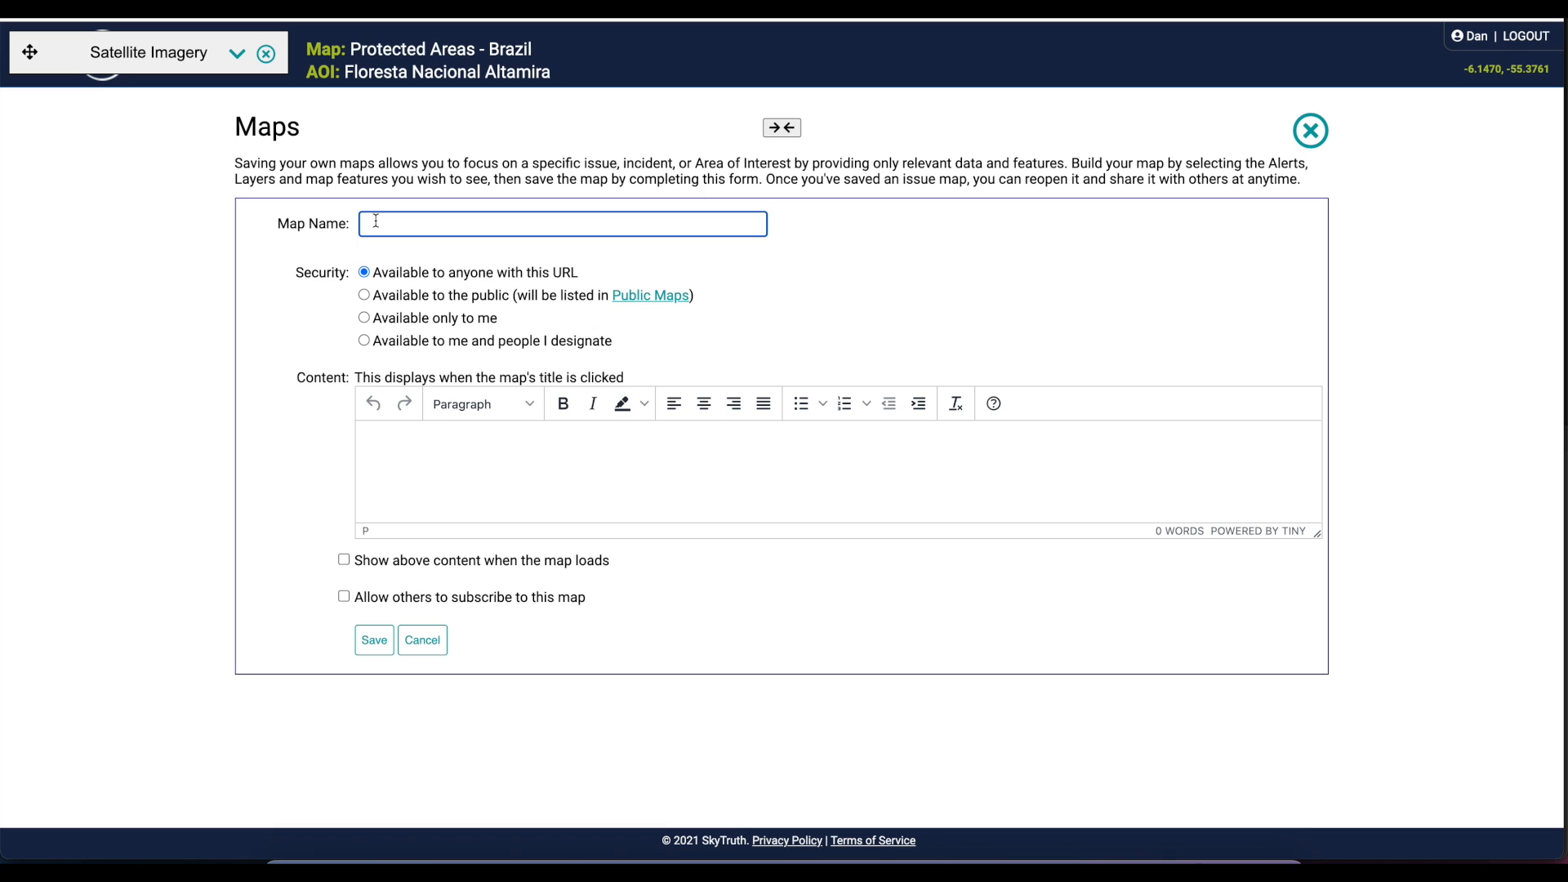
type("florest")
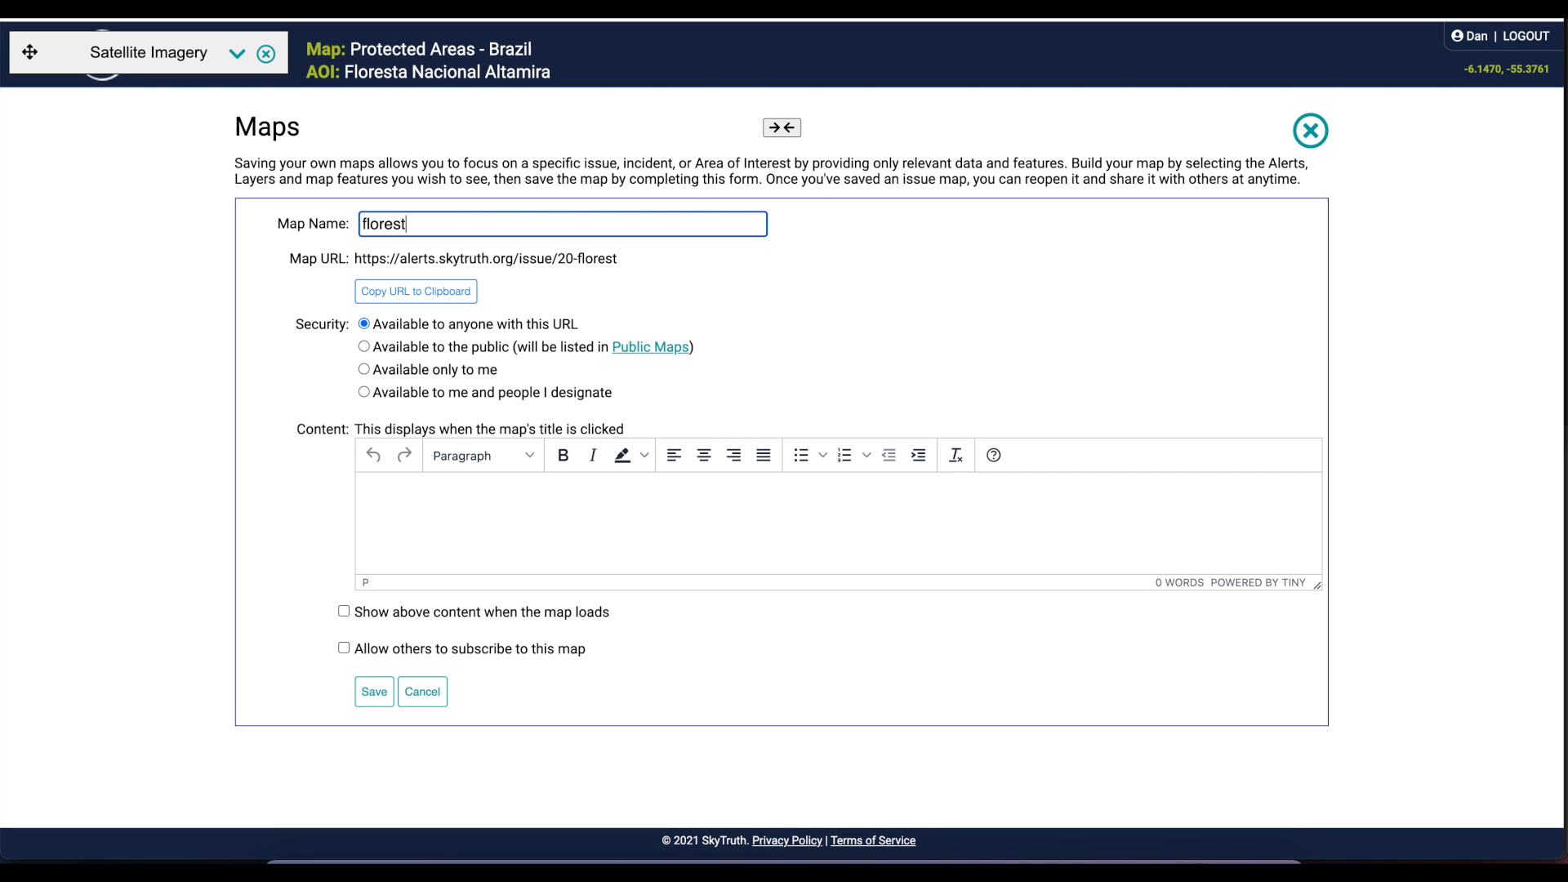
type("a nacional altamira nov 2020 clearing")
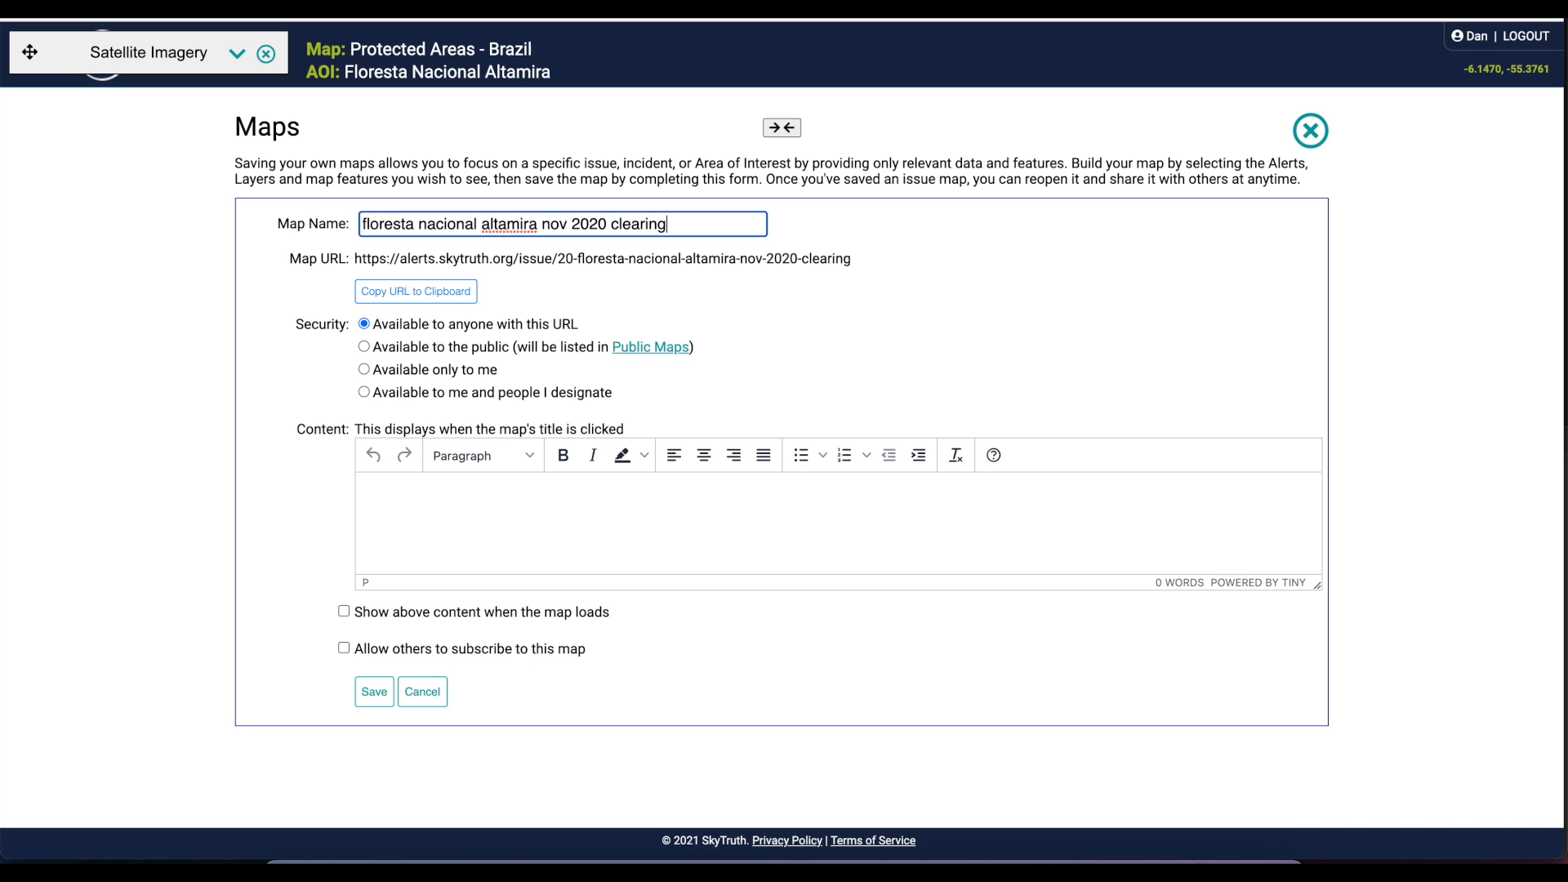
left_click(374, 693)
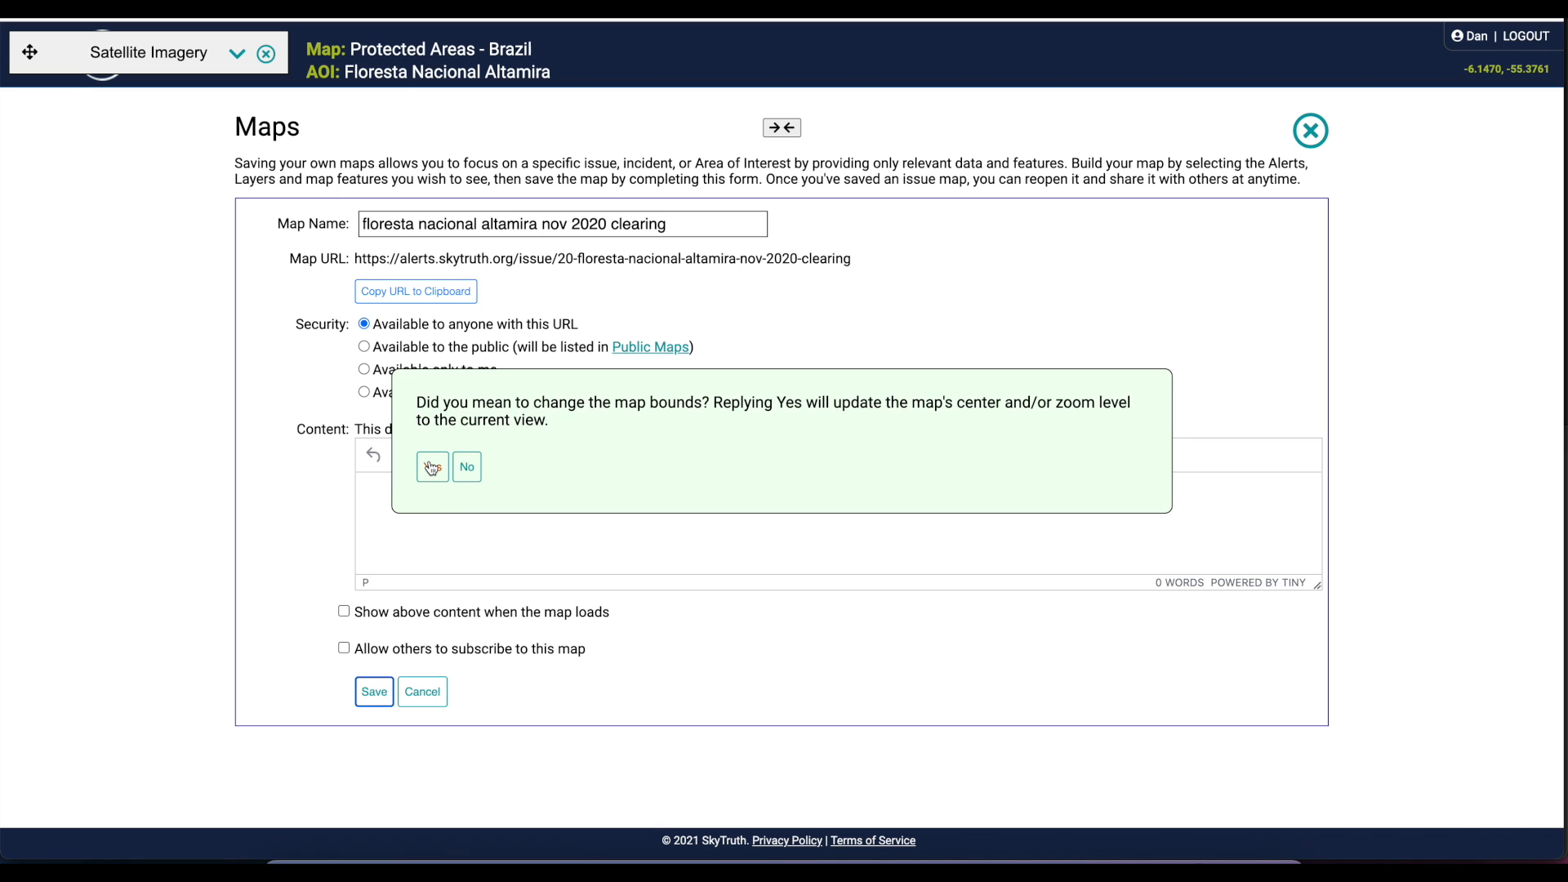
left_click(432, 467)
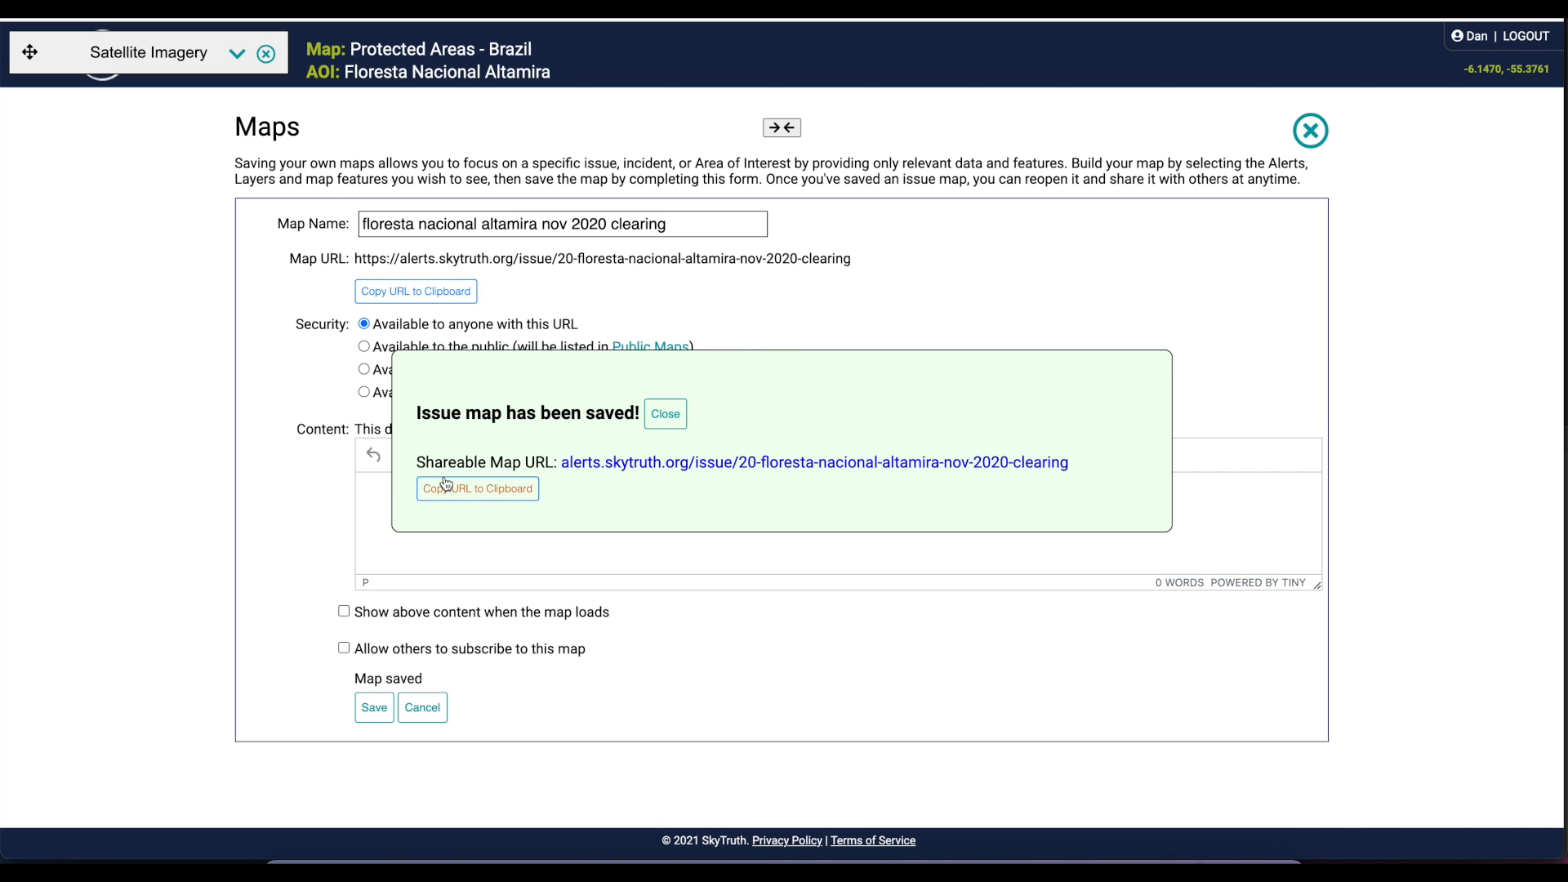
left_click(456, 488)
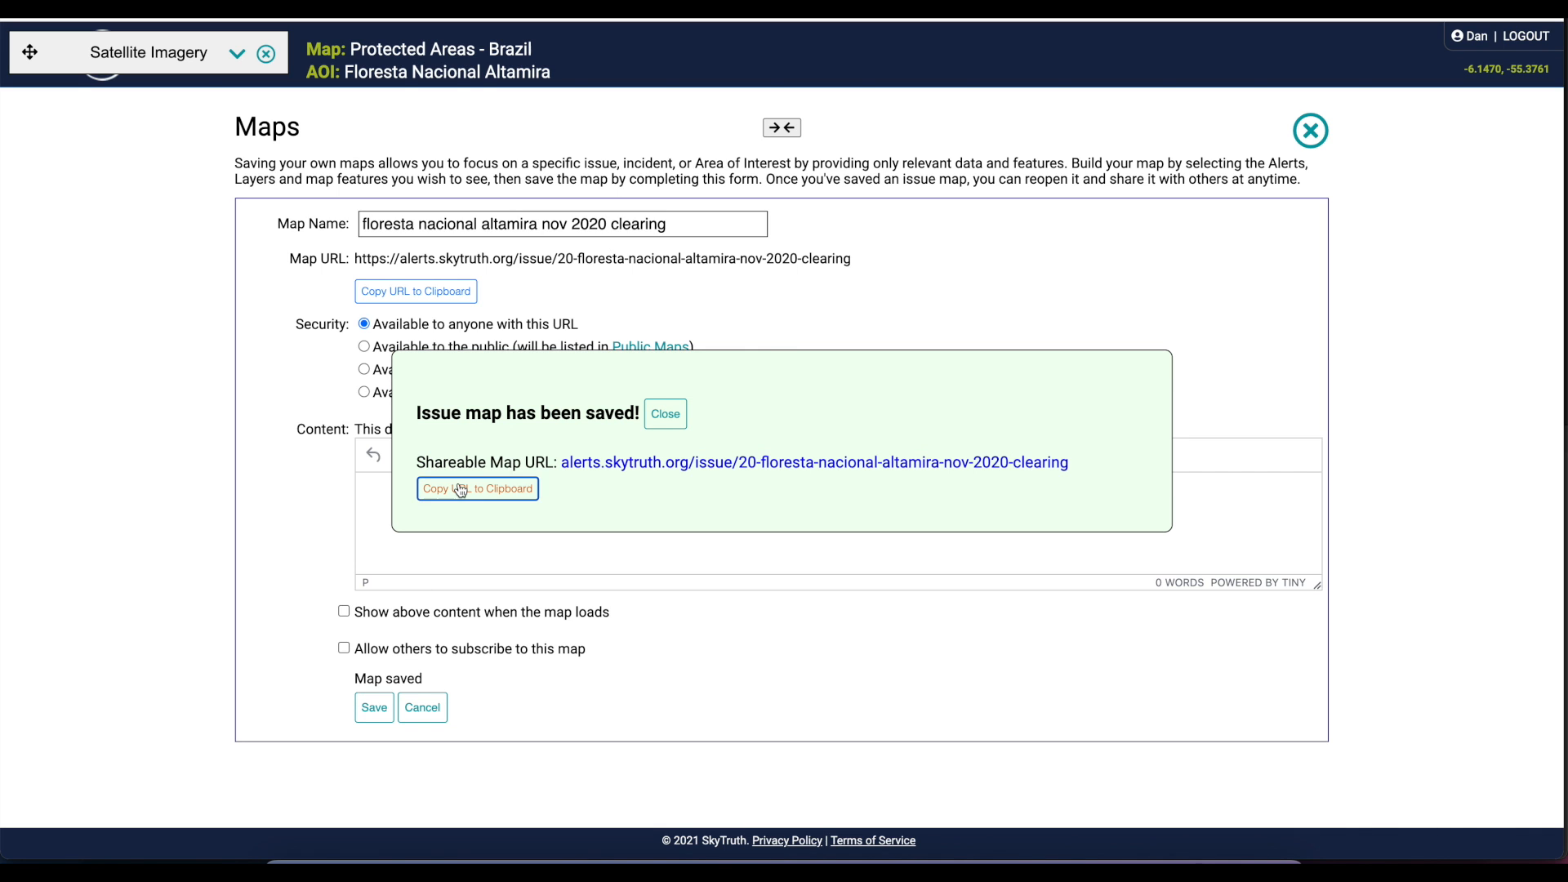
left_click(665, 406)
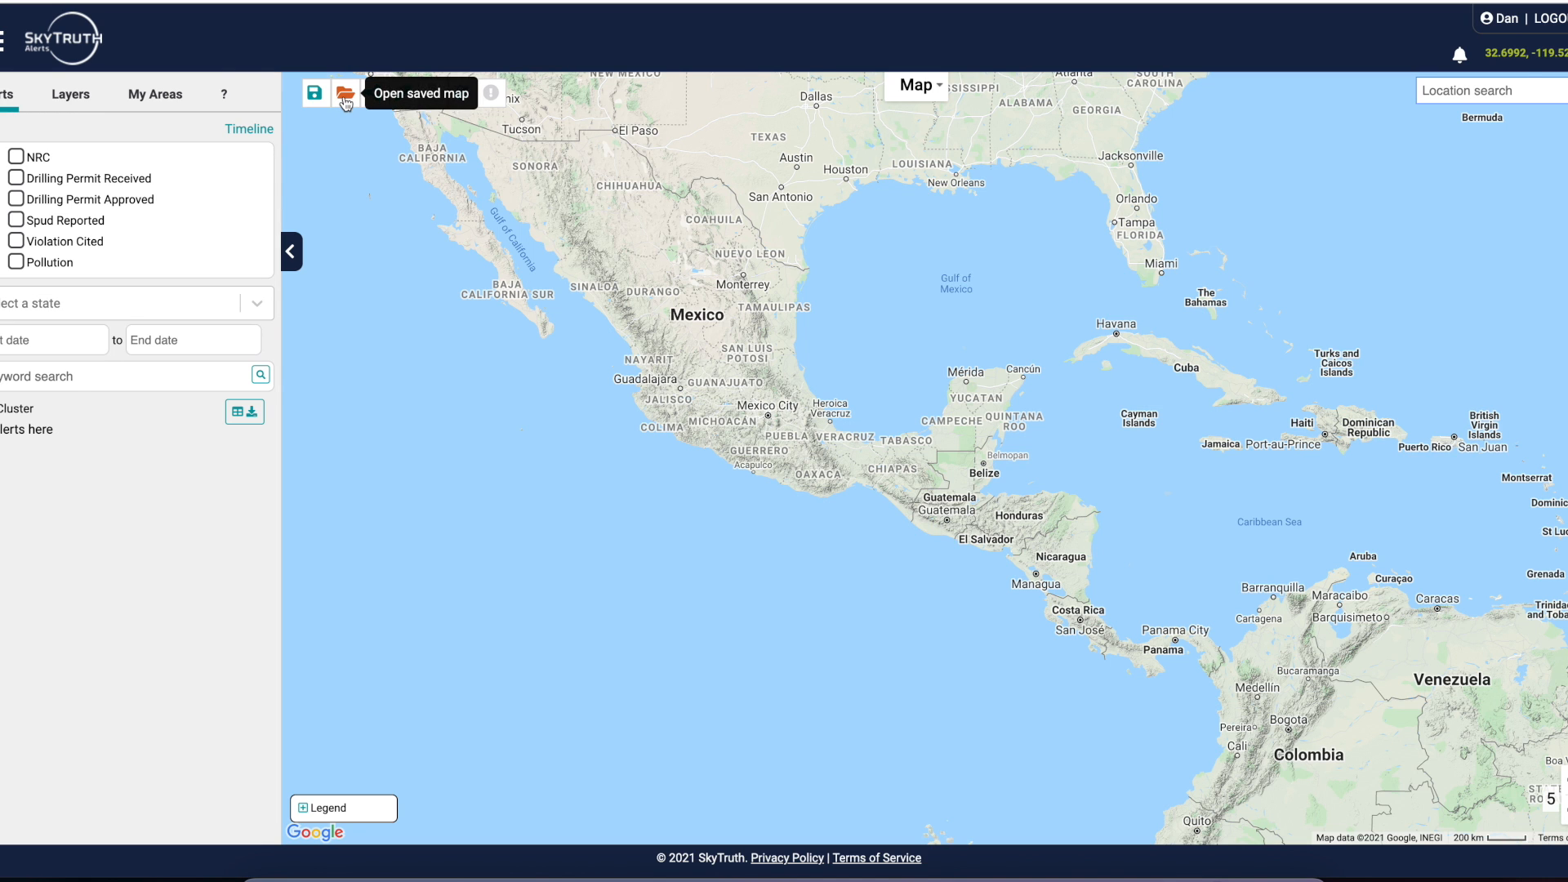
Open the saved map "floresta nacional altamira nov 2020 clearing" and share its map view
left_click(345, 95)
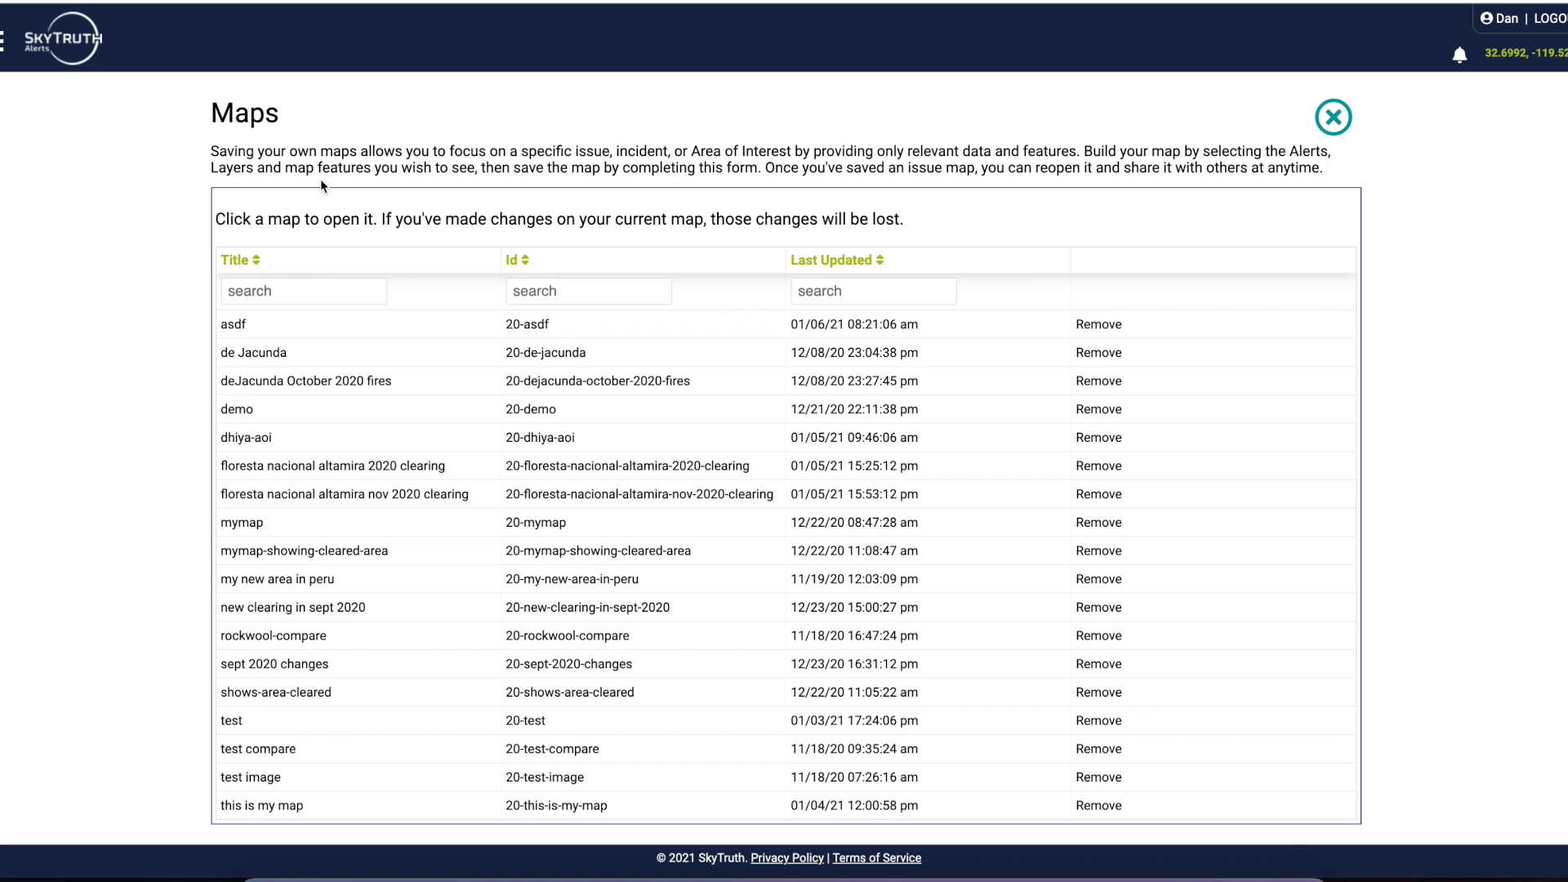
left_click(342, 498)
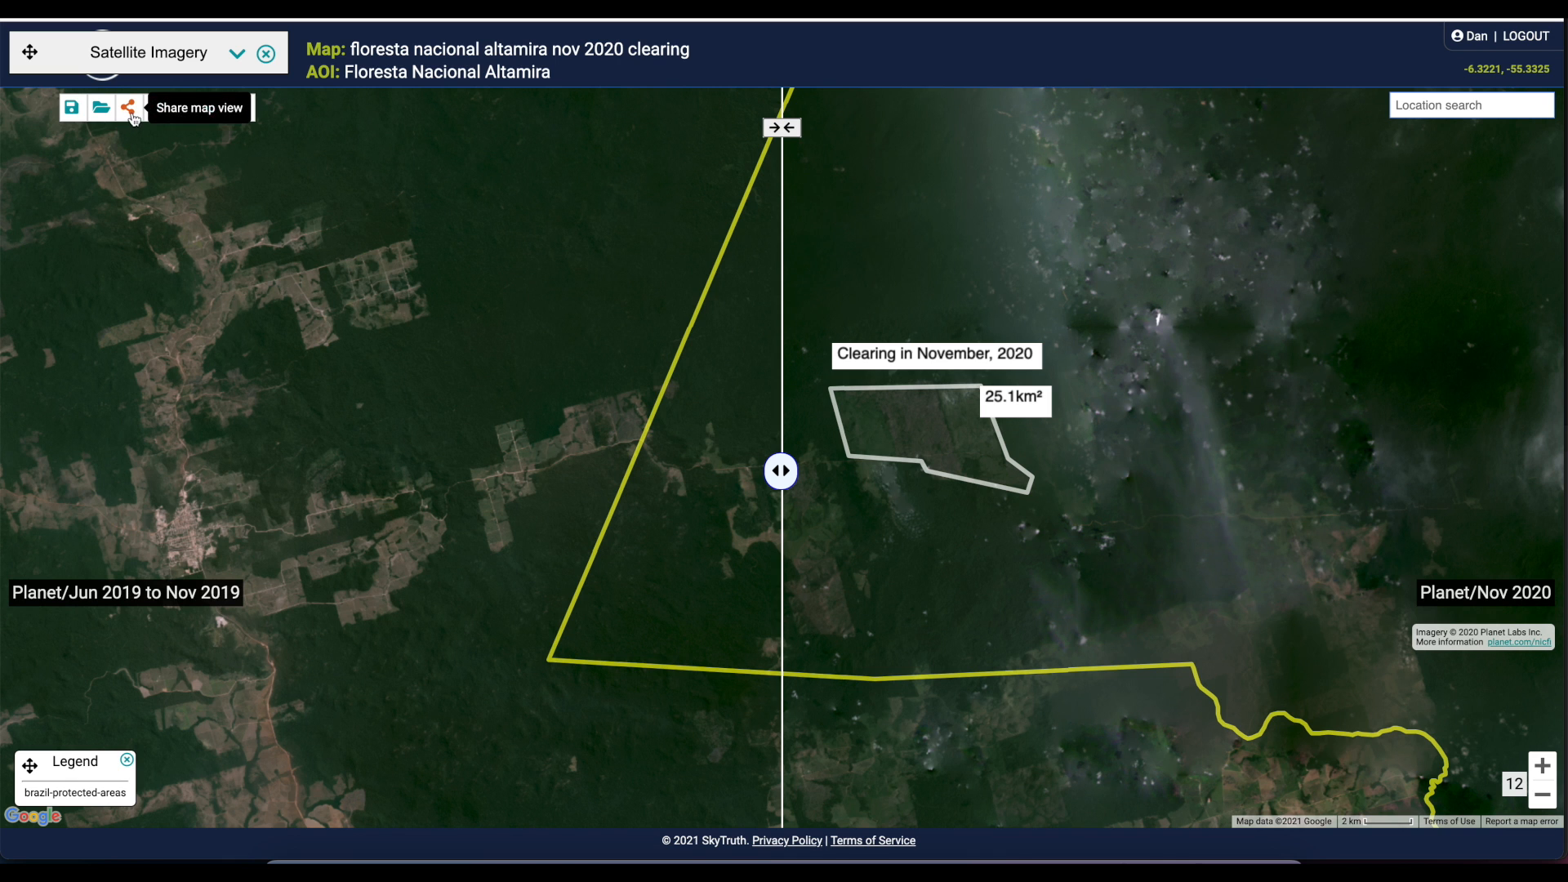
left_click(130, 114)
left_click(391, 415)
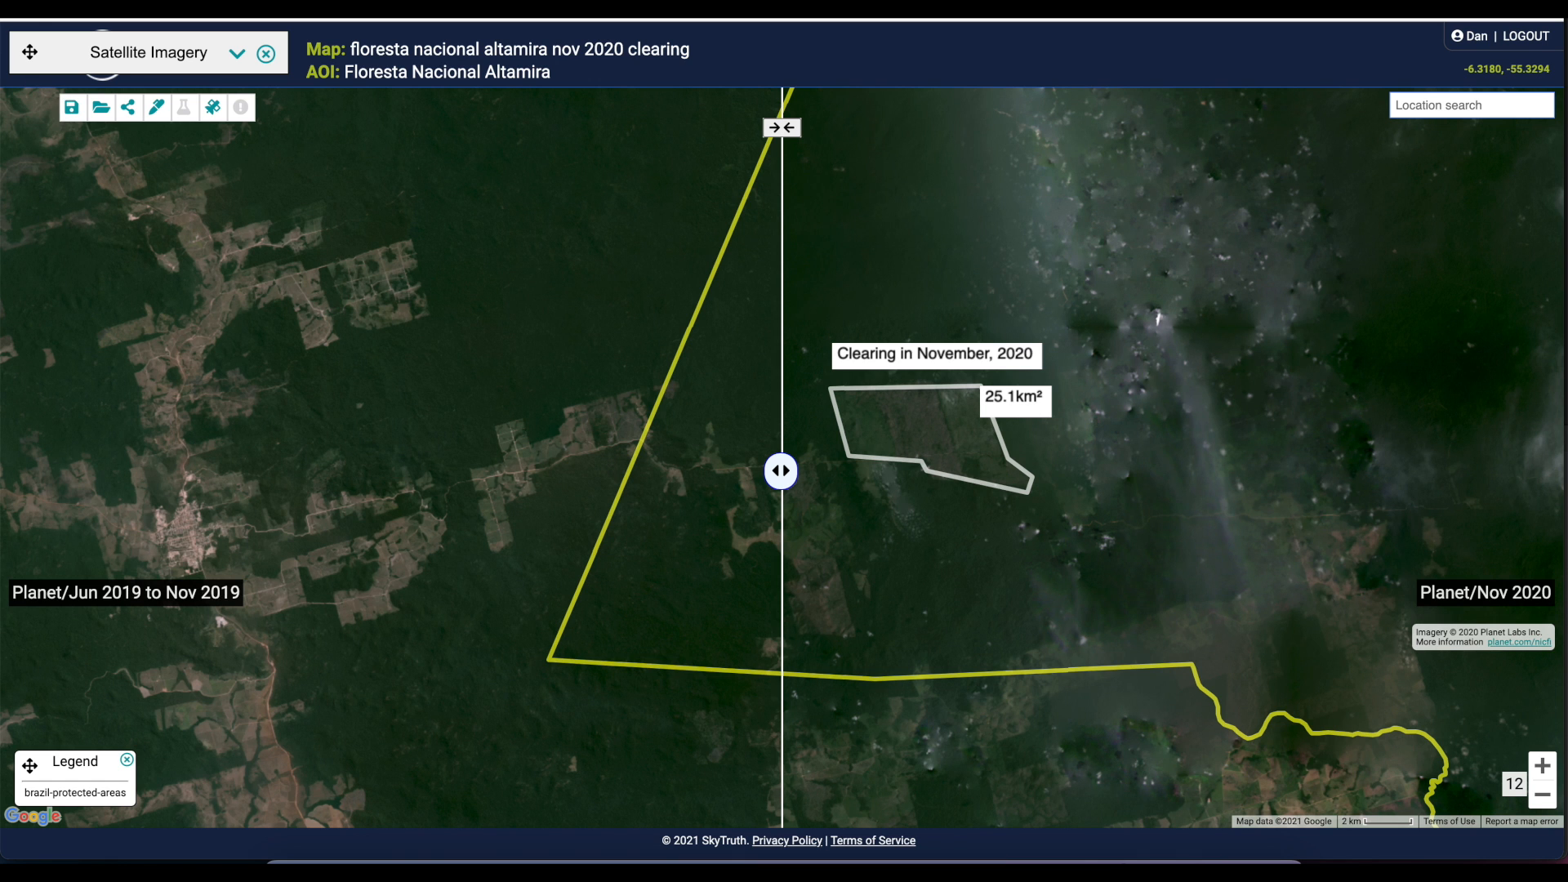
Move the Satellite Imagery window aside to uncover the main menu and return to the default alerts map
left_click_drag(29, 56, 161, 61)
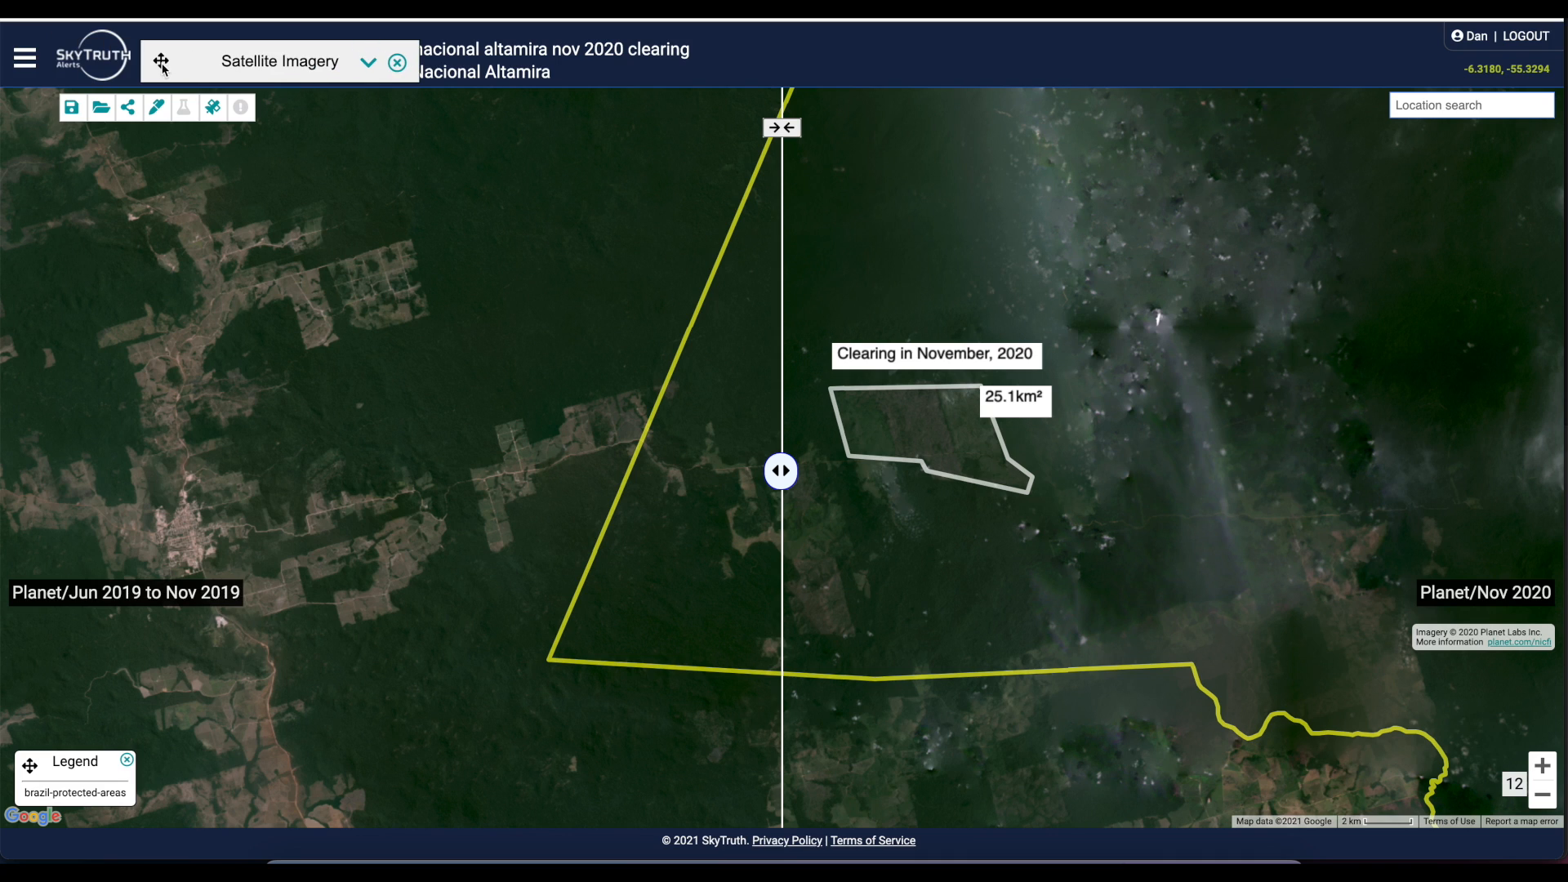
left_click(30, 69)
left_click(27, 231)
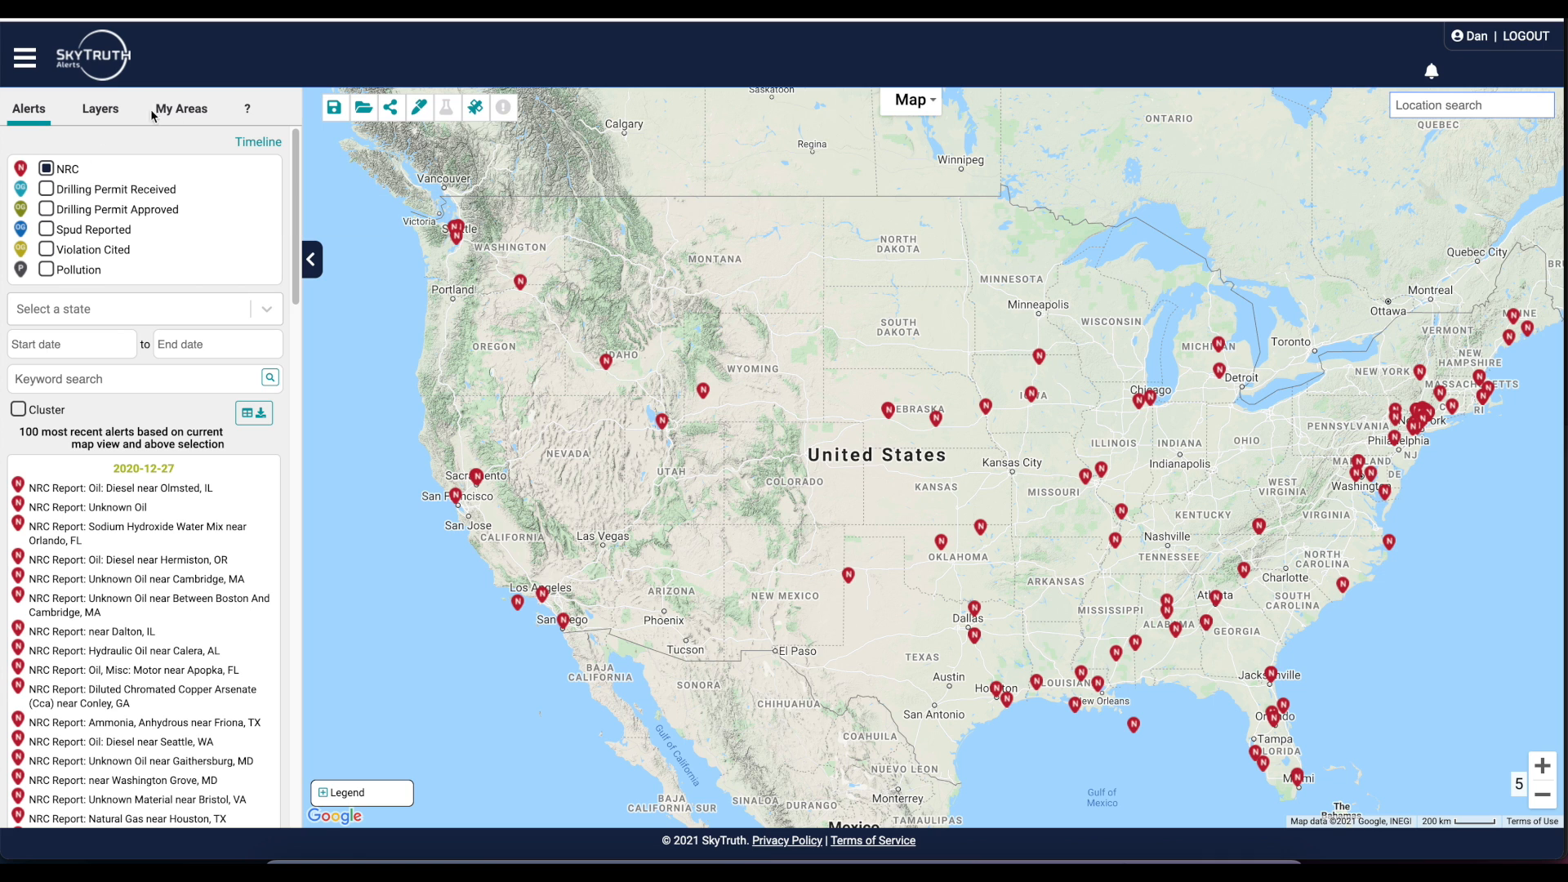
Open the Florencia area of interest from the saved areas
left_click(184, 109)
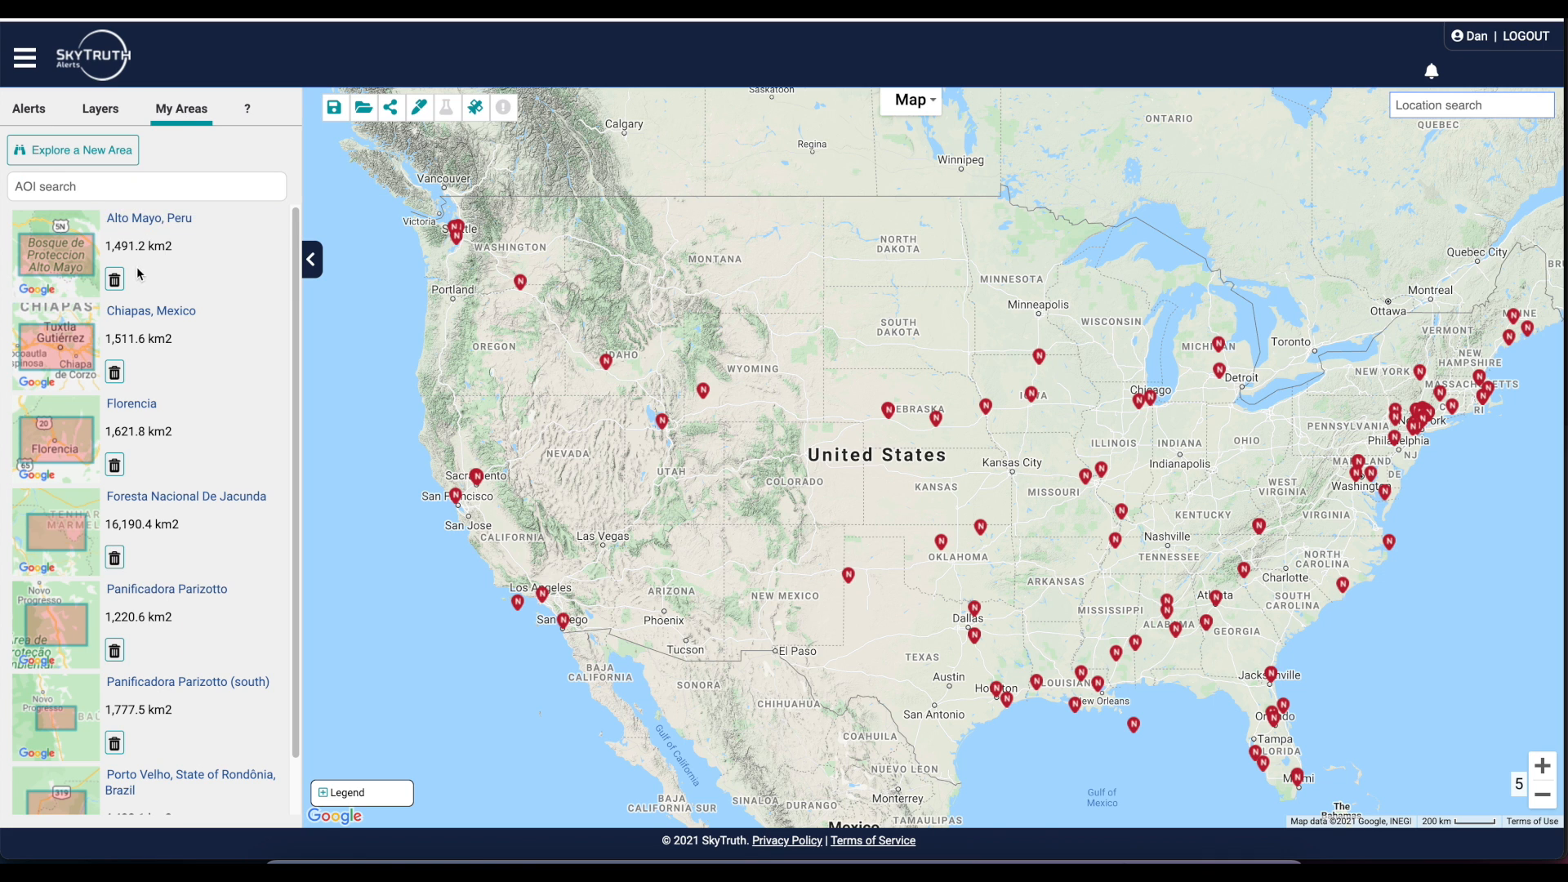
scroll(138, 274, "down", 1)
scroll(138, 272, "up", 1)
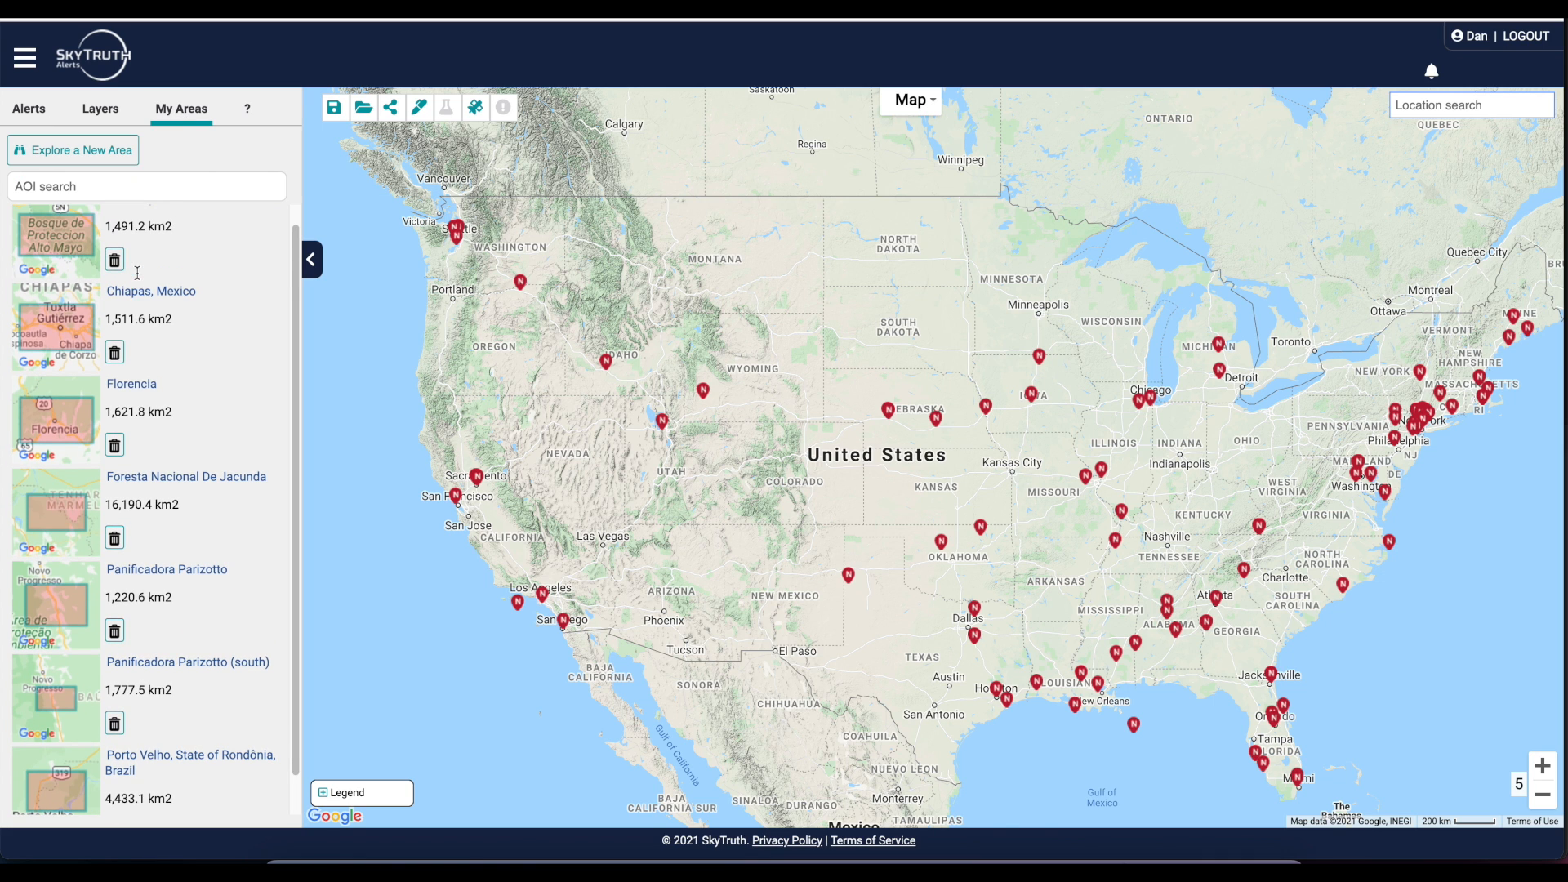
left_click(75, 411)
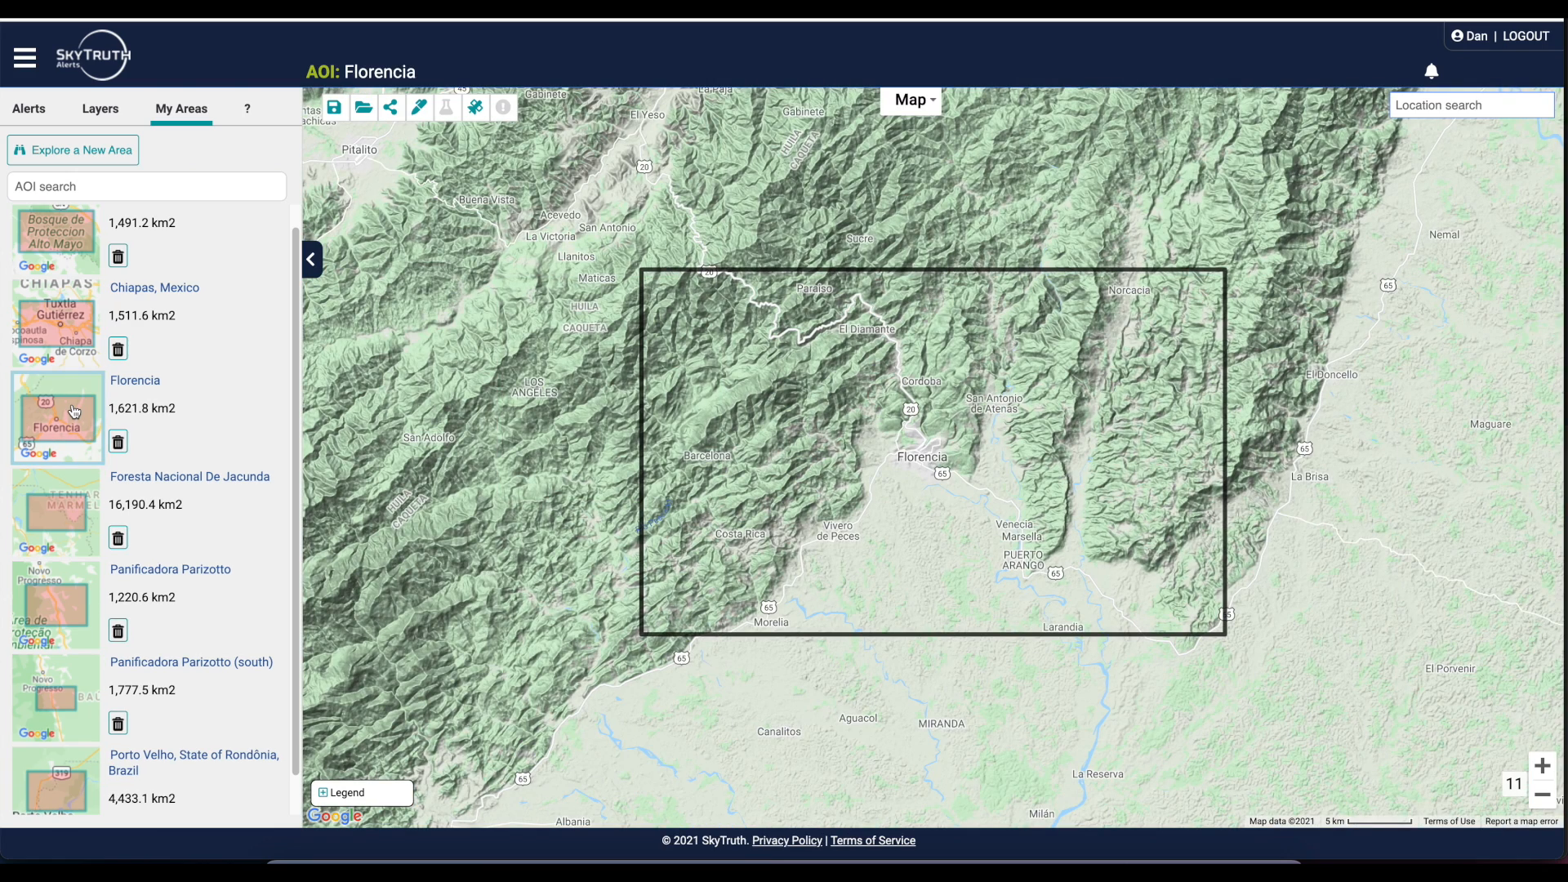